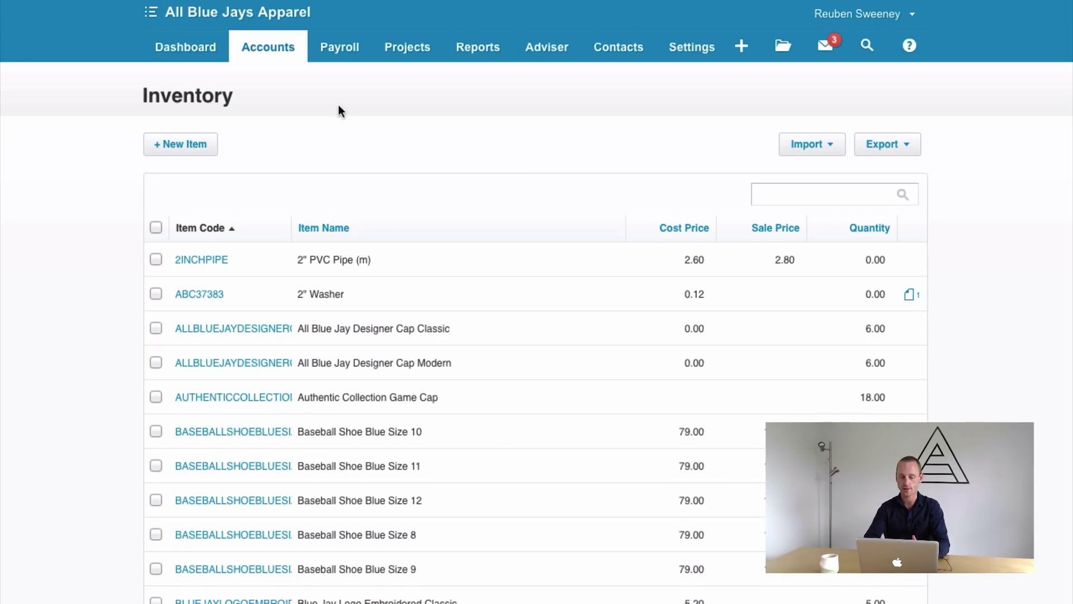
Search the inventory for 'logo' and open the Blue Jay Logo Embroidered Modern item
click(285, 56)
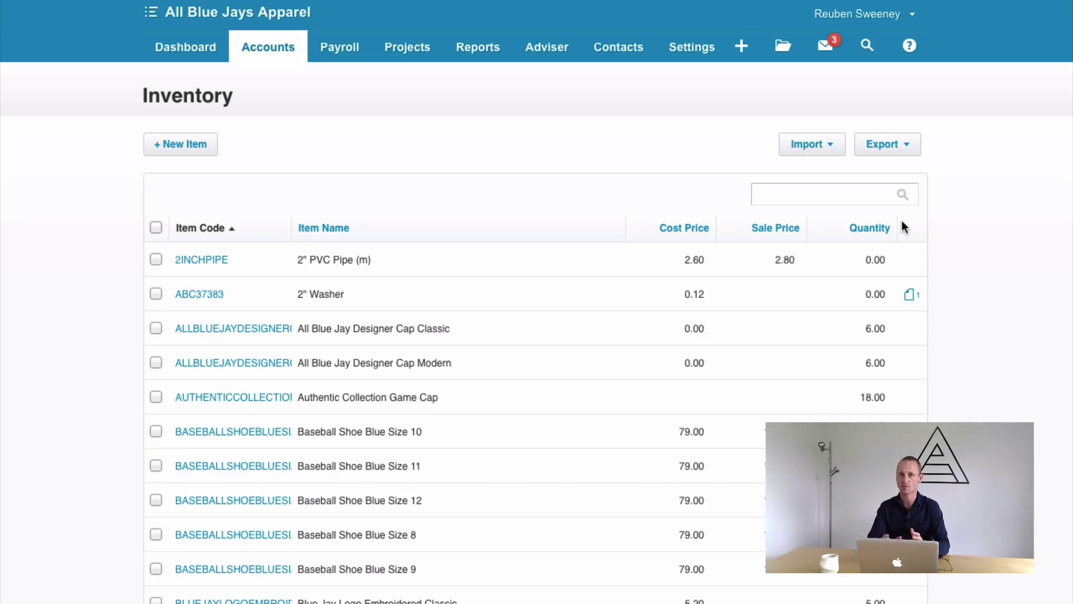
click(798, 195)
text(logo)
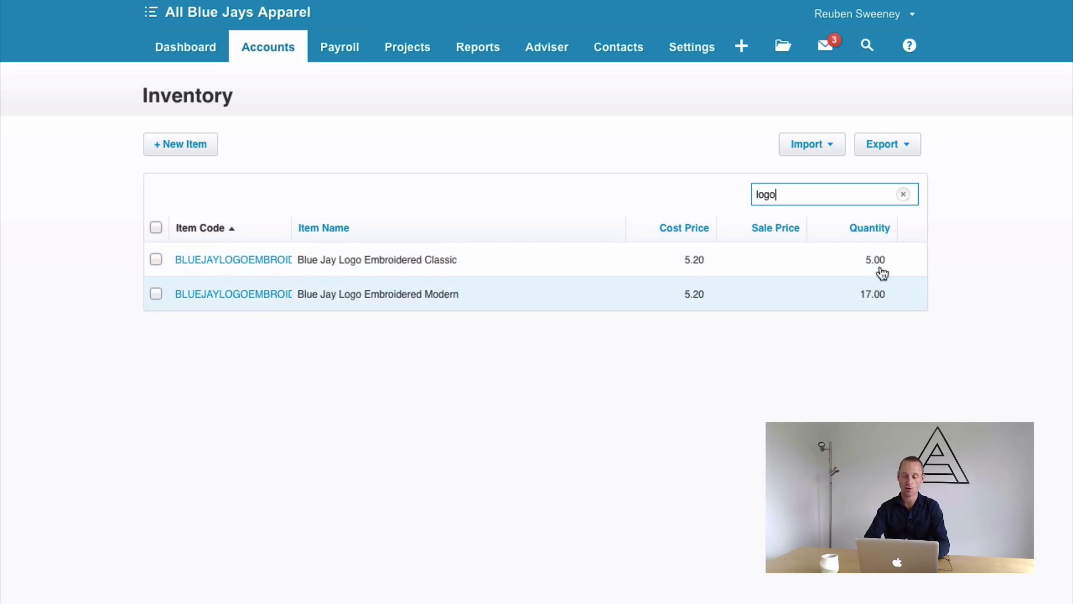
click(226, 300)
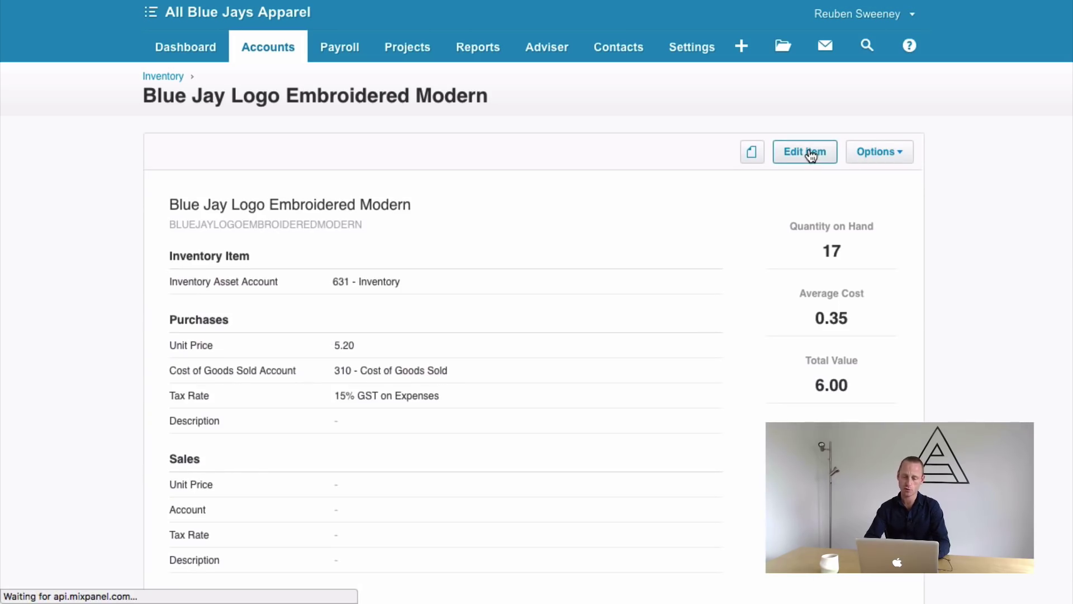
click(805, 151)
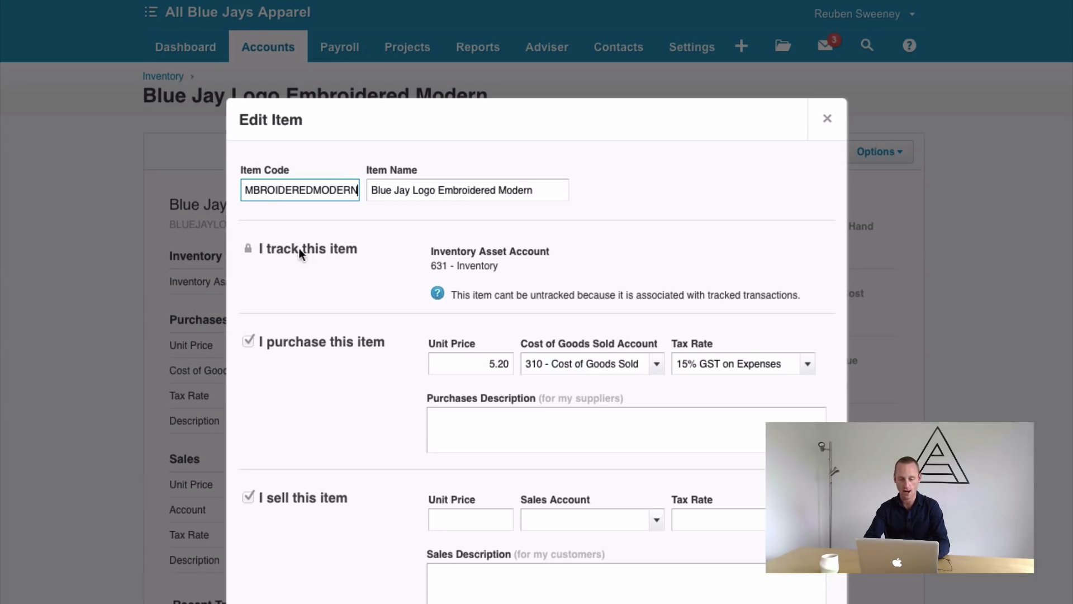
scroll(397, 350, down, 2)
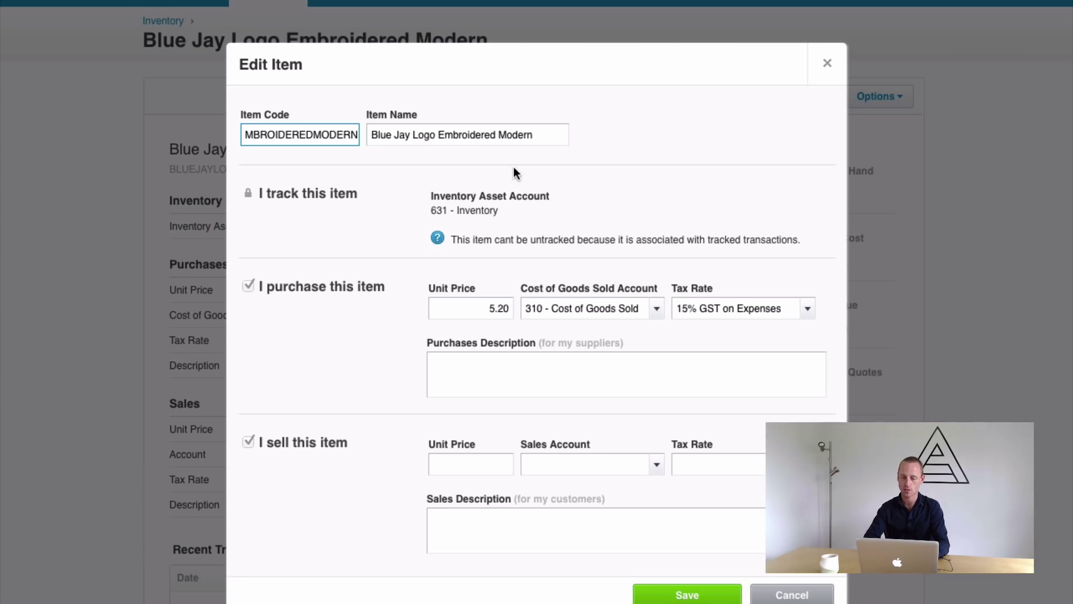
click(829, 60)
Open the ABC Furniture Custom Embroidered Jackets project and its Add menu
scroll(809, 180, up, 2)
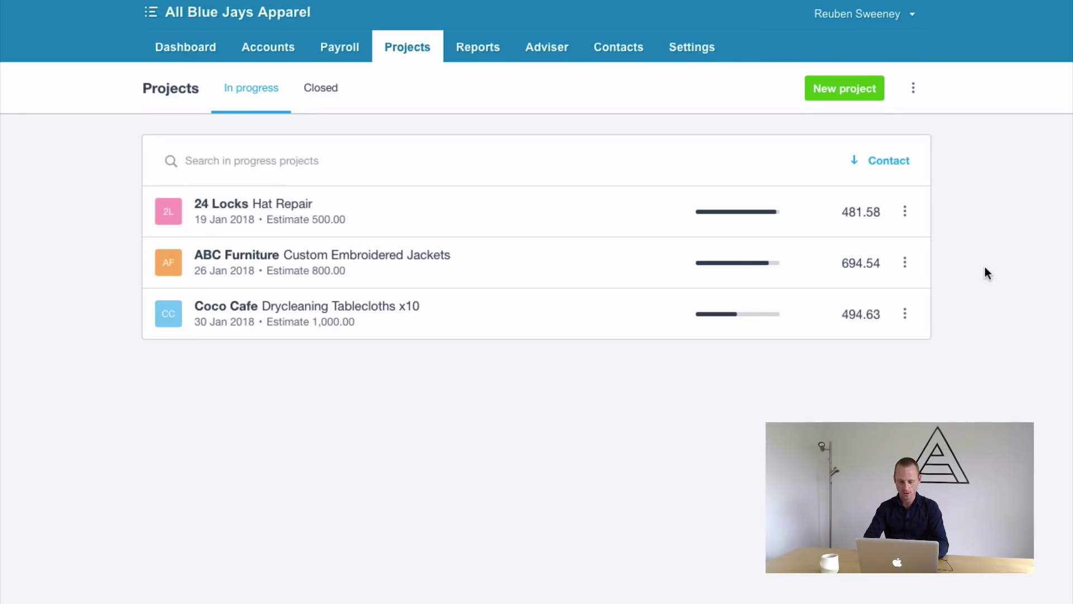
click(373, 259)
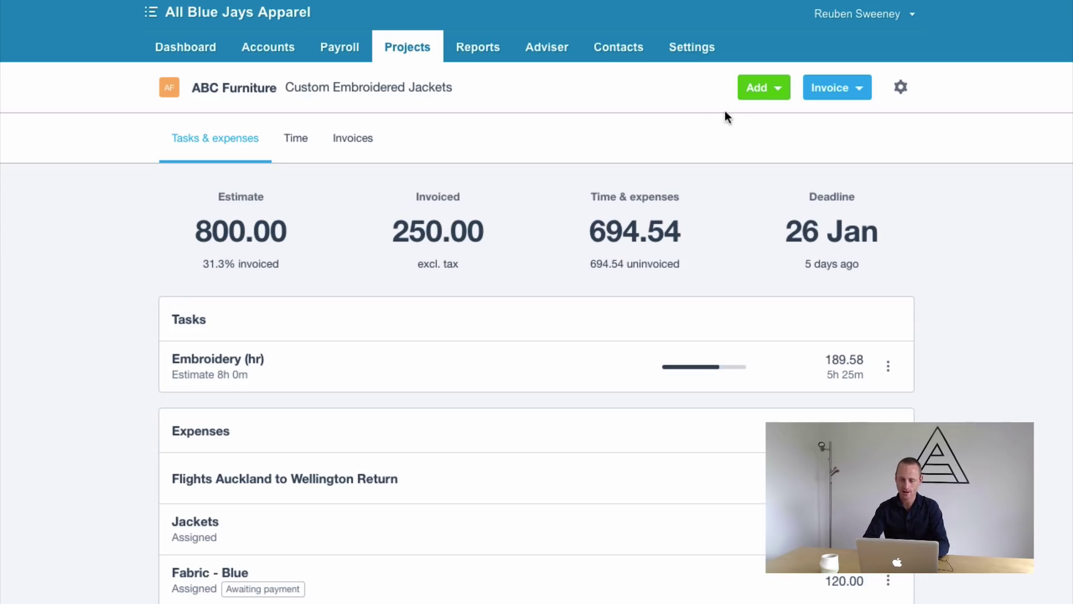
click(778, 89)
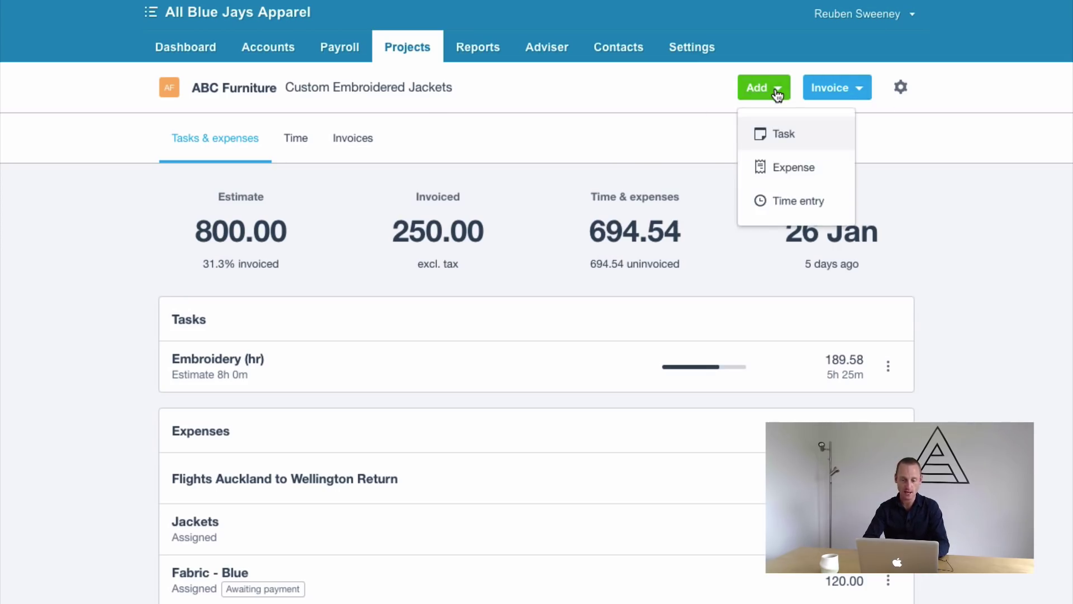
Start a project expense for Blue Jay Logo Embroidered Modern, quantity 5 at 5.20 unit cost
click(791, 178)
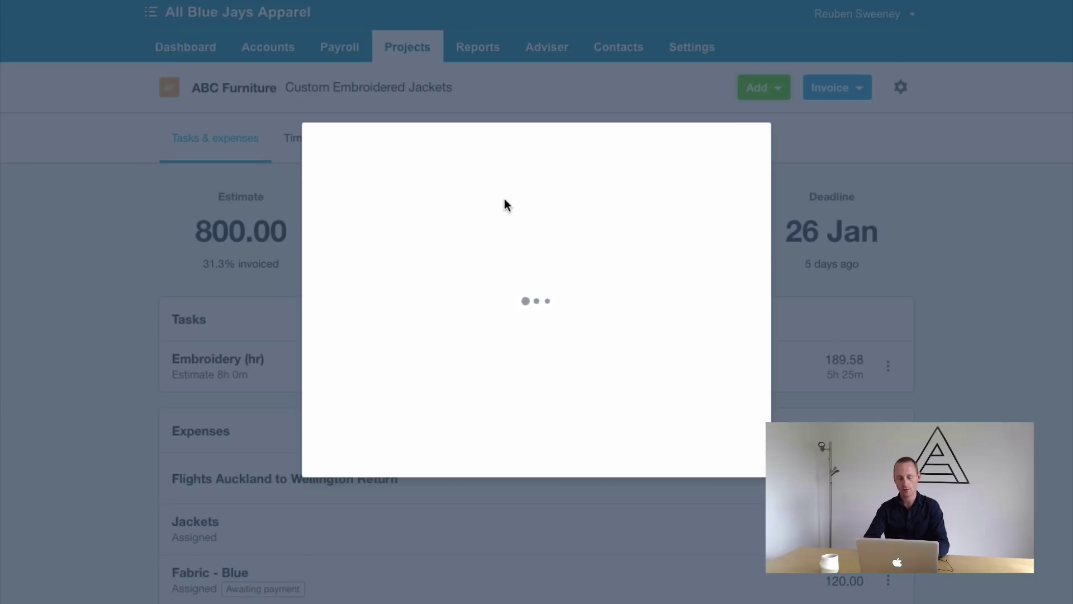
click(470, 211)
text(logo)
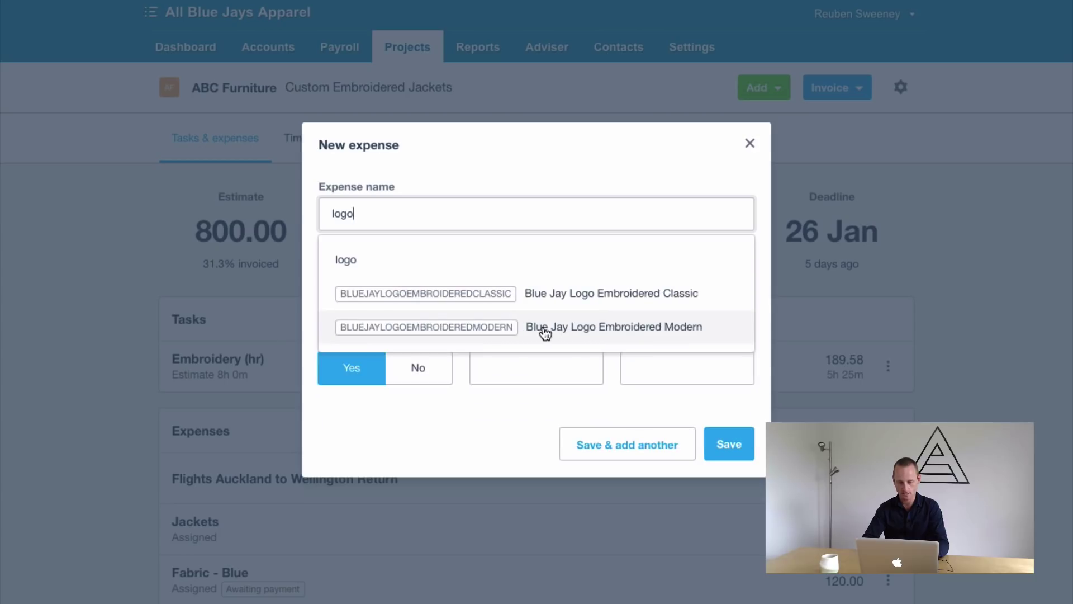
click(595, 330)
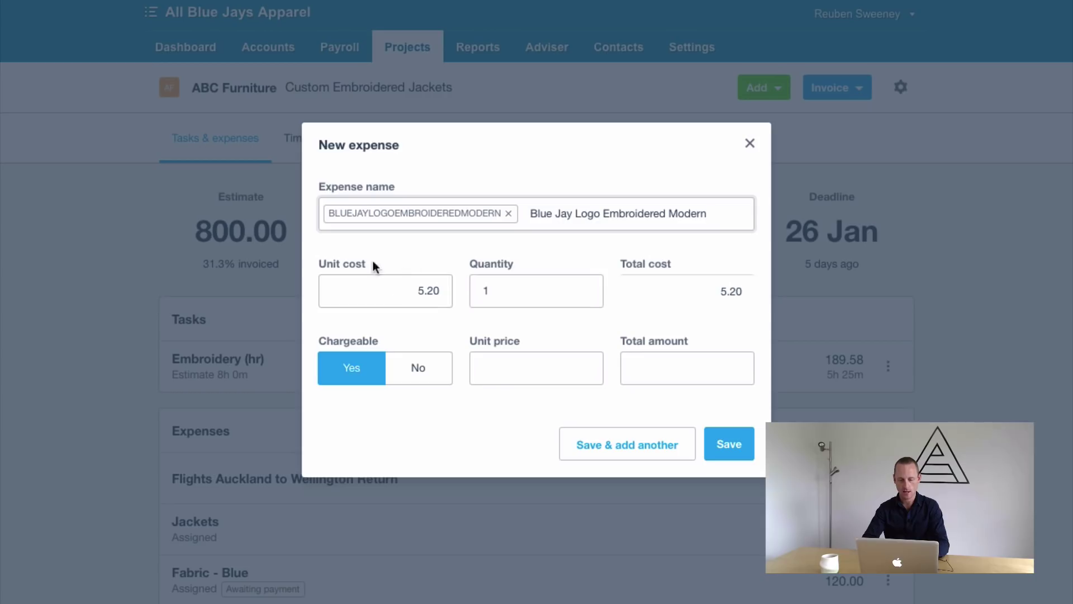
key(Tab)
click(460, 326)
click(515, 285)
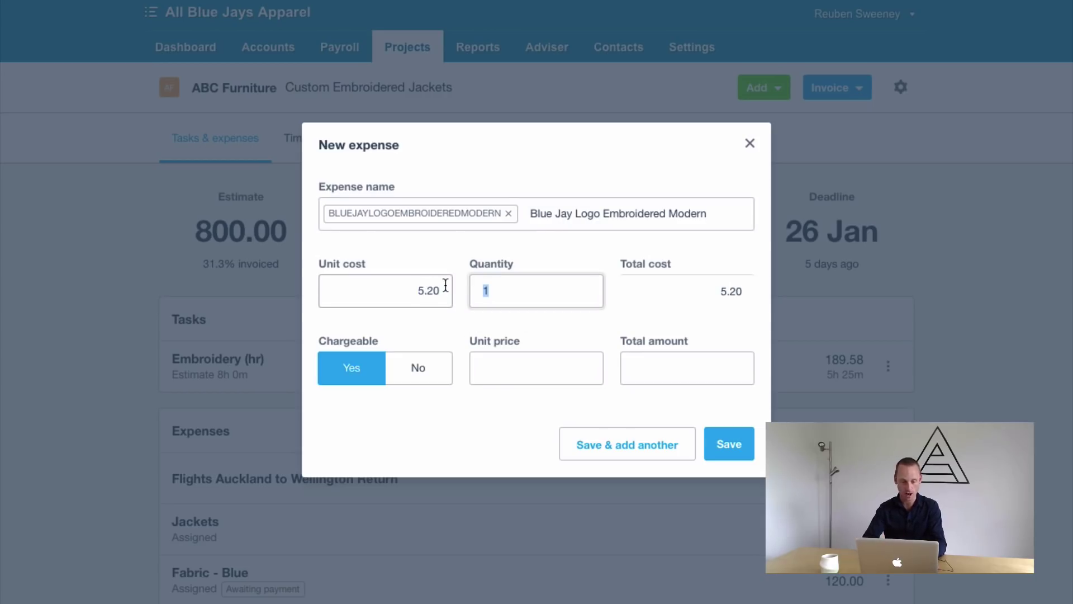
text(5)
click(615, 327)
click(548, 299)
click(709, 282)
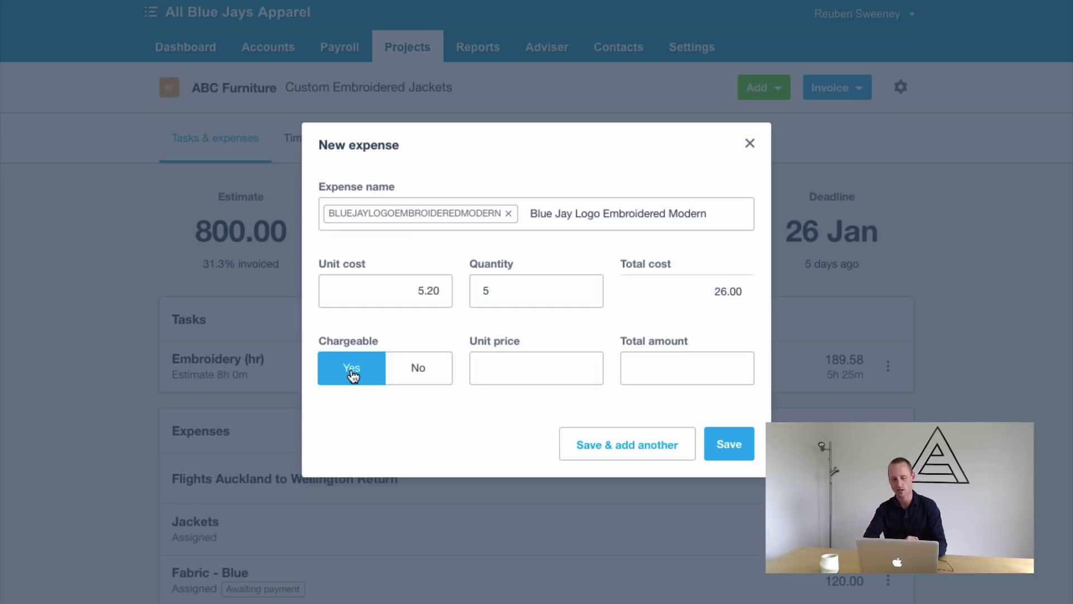
Keep the expense chargeable and set its unit price to 0.00
click(412, 379)
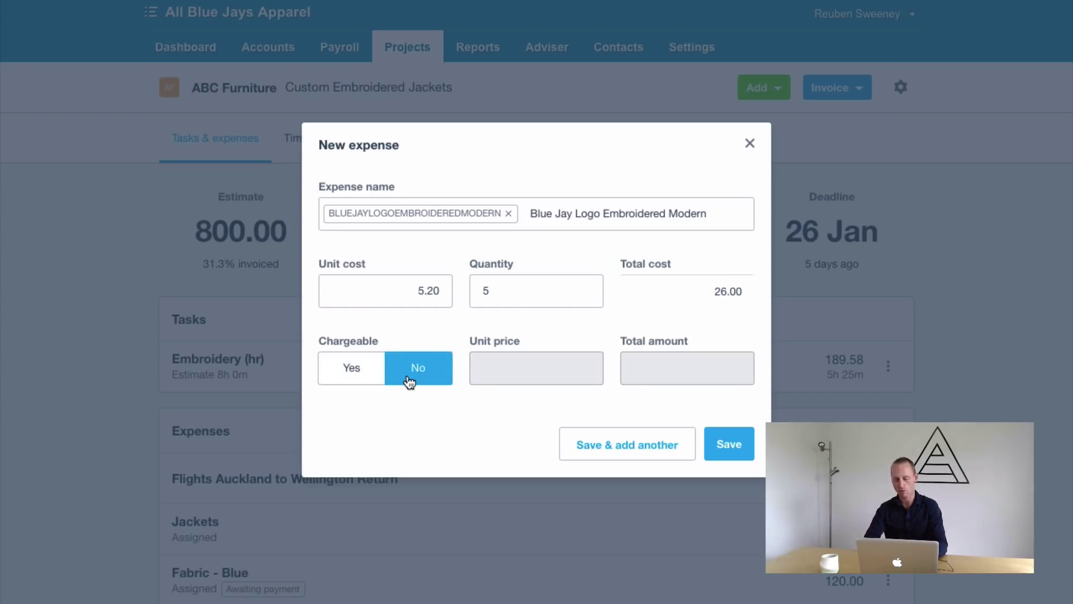
click(350, 369)
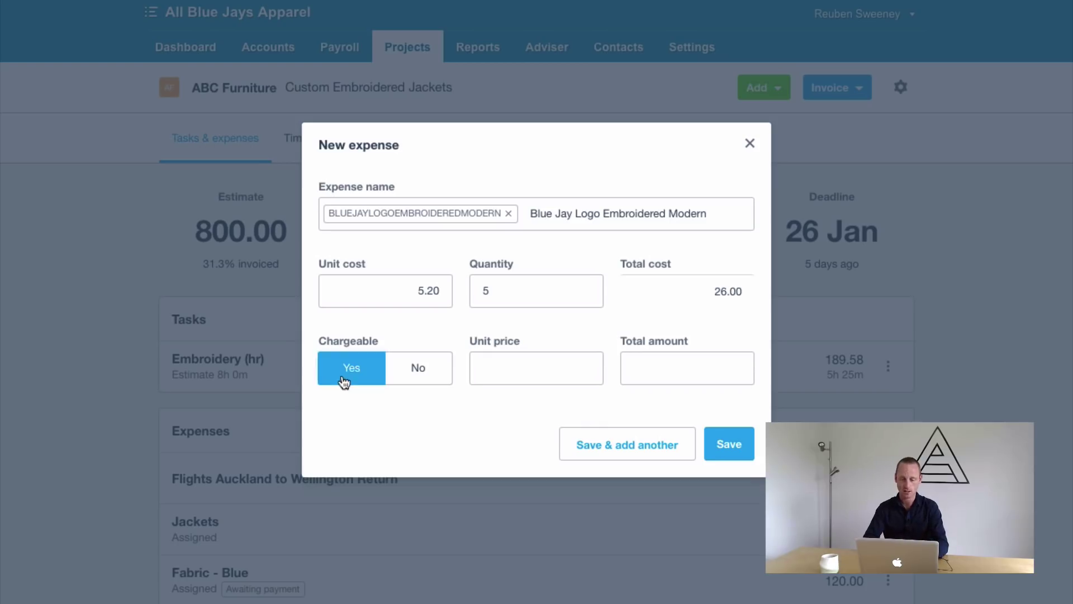
click(546, 375)
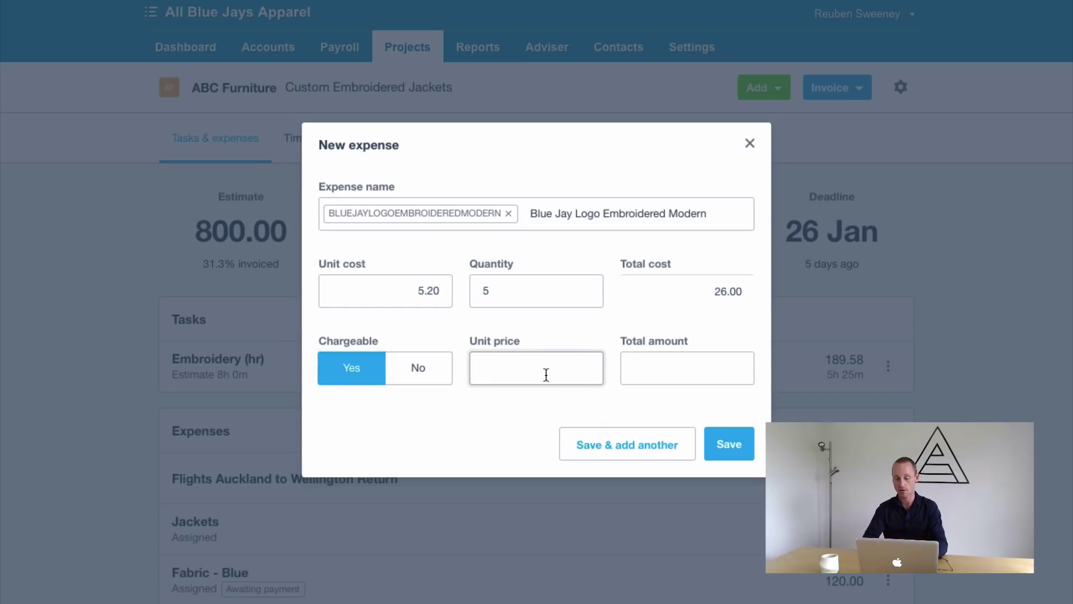
text(0.00)
click(546, 349)
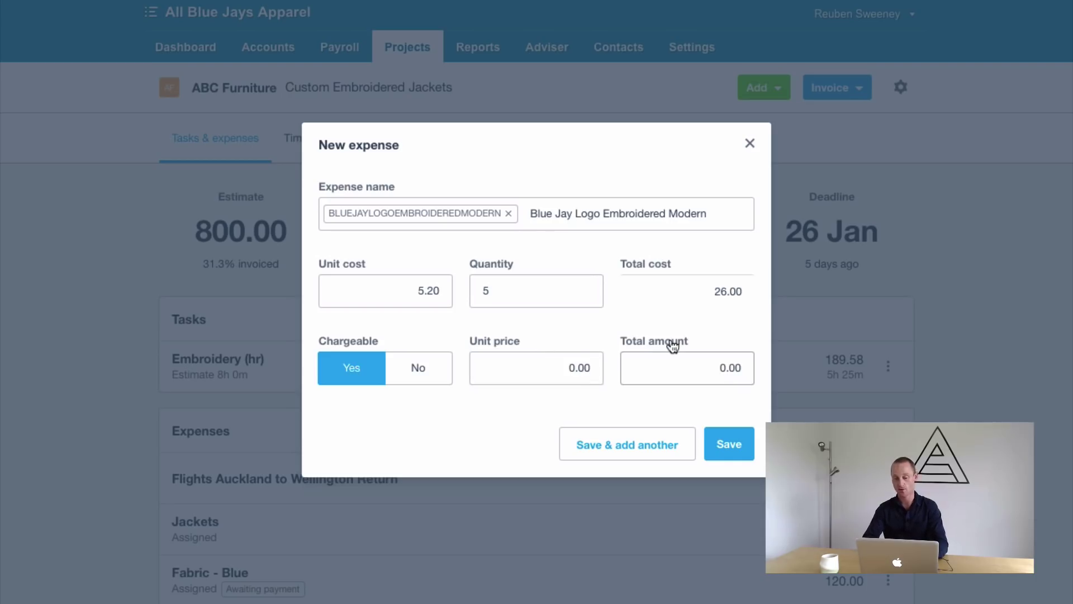
double_click(487, 288)
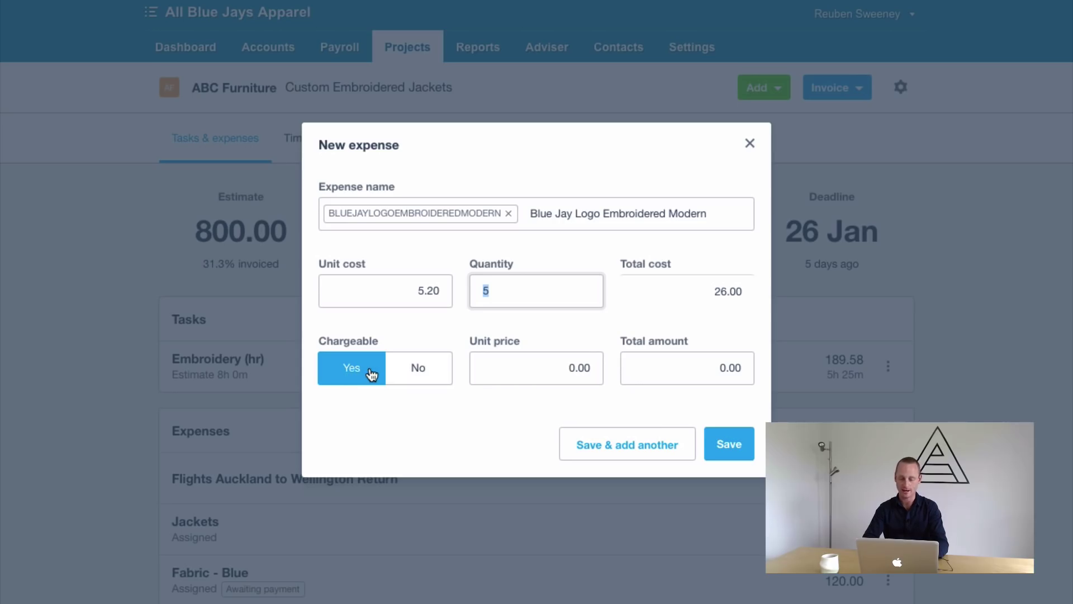
click(727, 446)
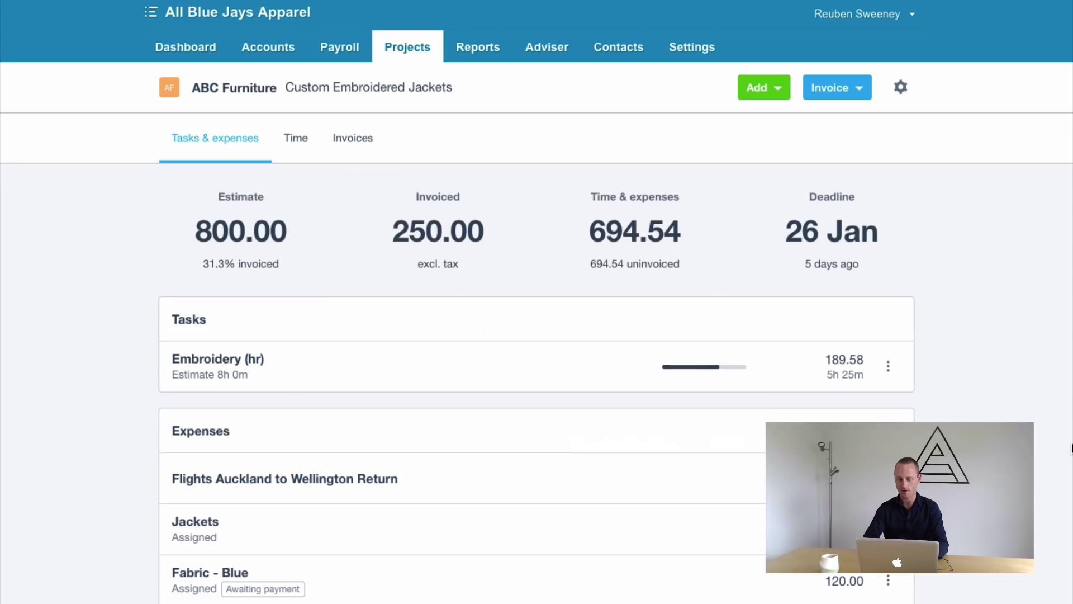
scroll(975, 391, down, 5)
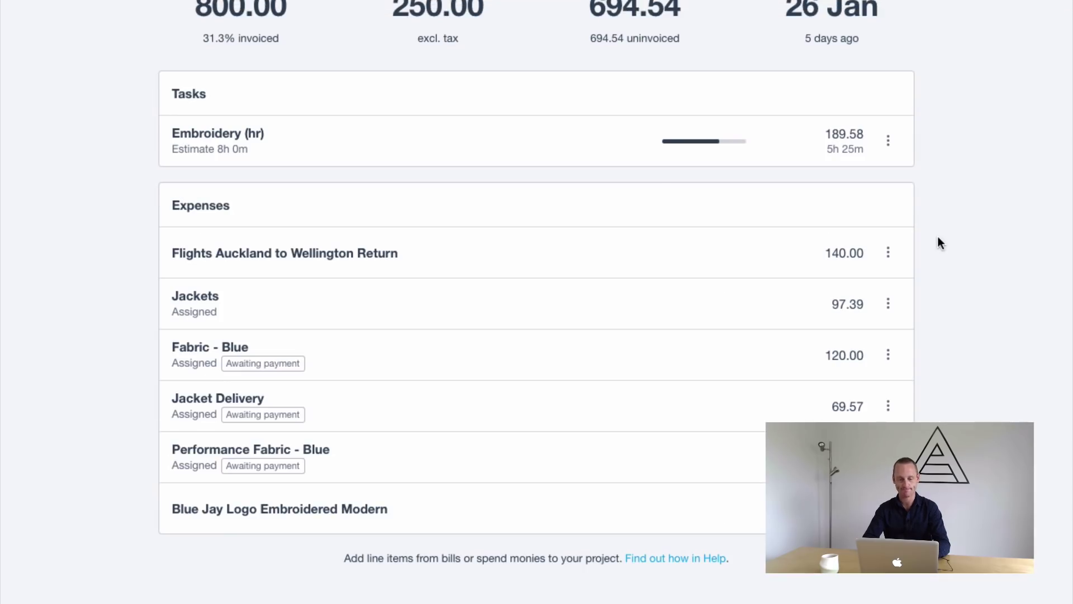
scroll(938, 237, up, 3)
scroll(938, 236, down, 3)
scroll(937, 236, up, 5)
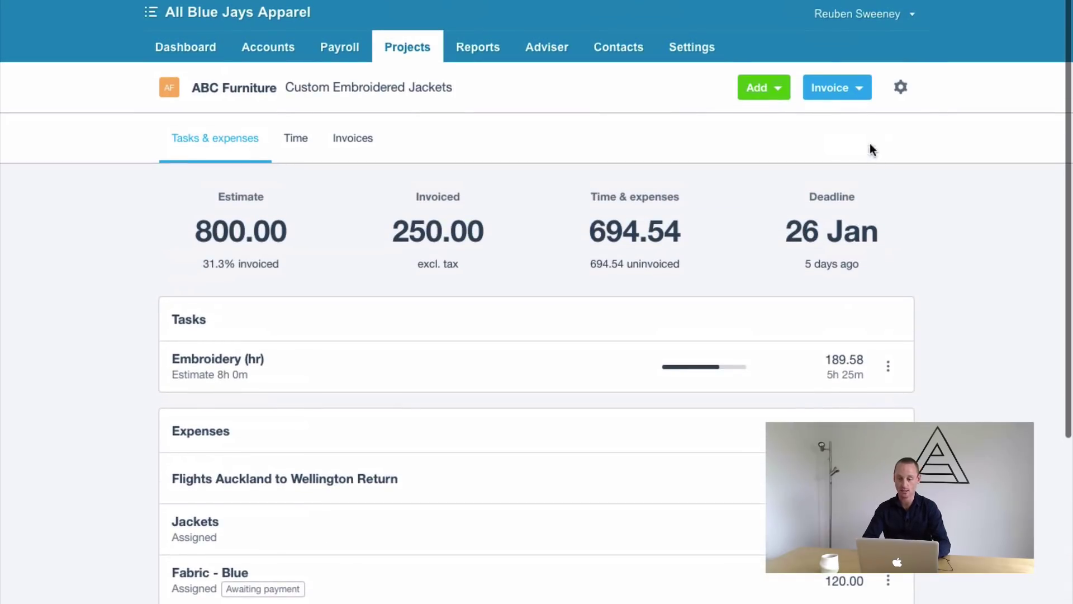
Confirm the logo expense in the Expenses list, then open the Invoice menu
scroll(673, 472, down, 4)
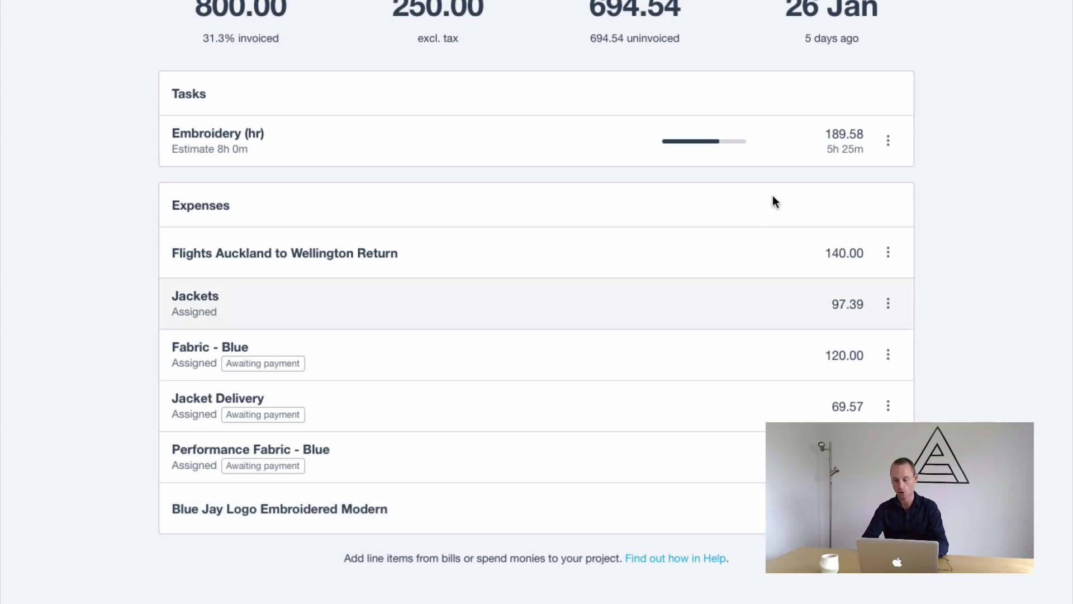
scroll(772, 198, up, 4)
click(861, 97)
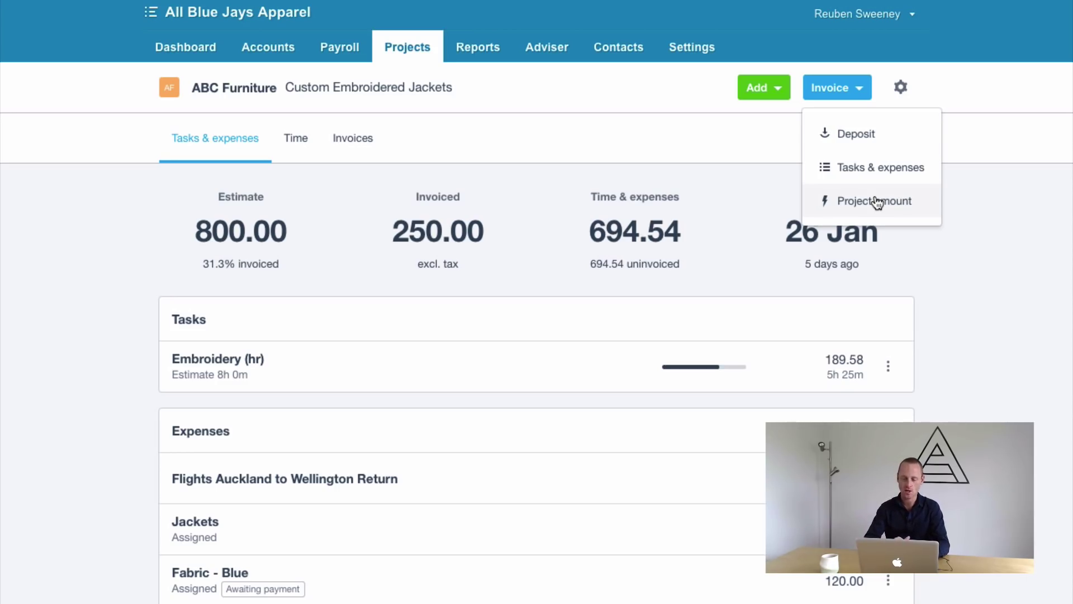
Invoice tasks & expenses with only the Blue Jay Logo Embroidered Modern expense ticked, creating a draft
click(865, 169)
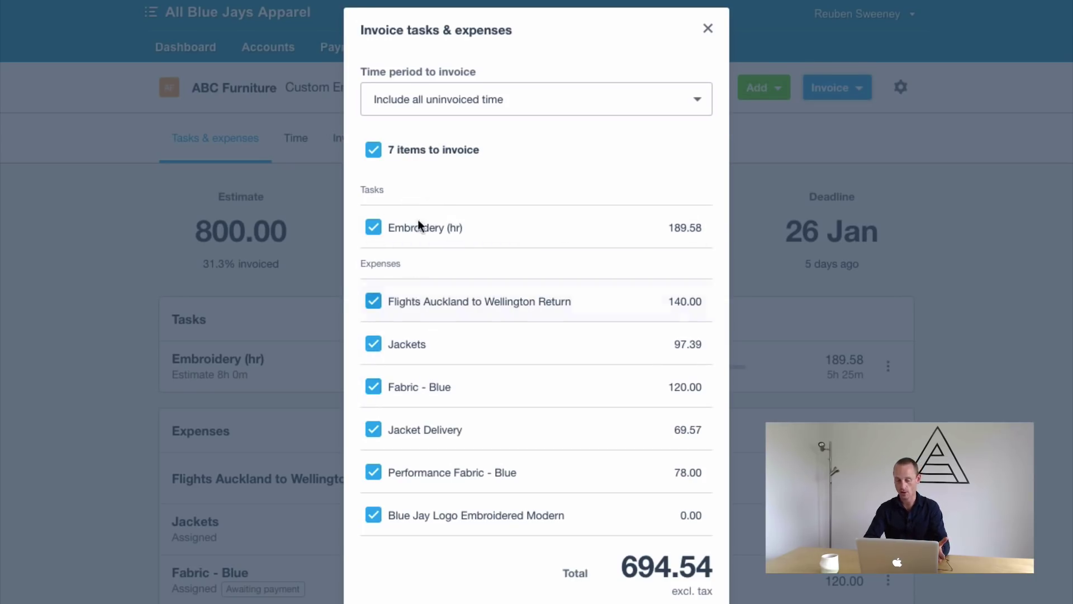
scroll(455, 412, down, 2)
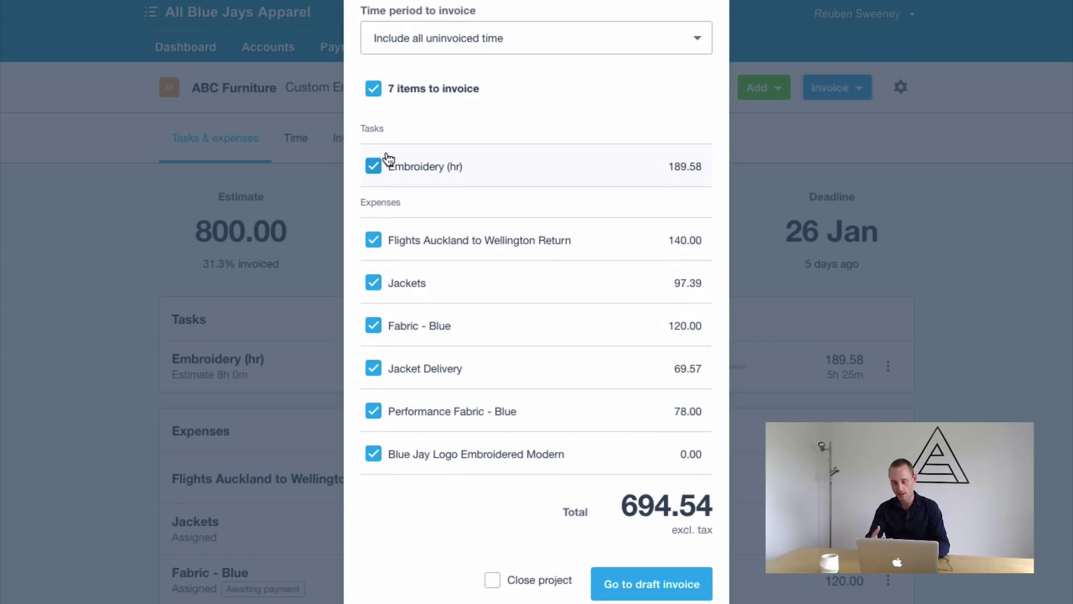
click(373, 91)
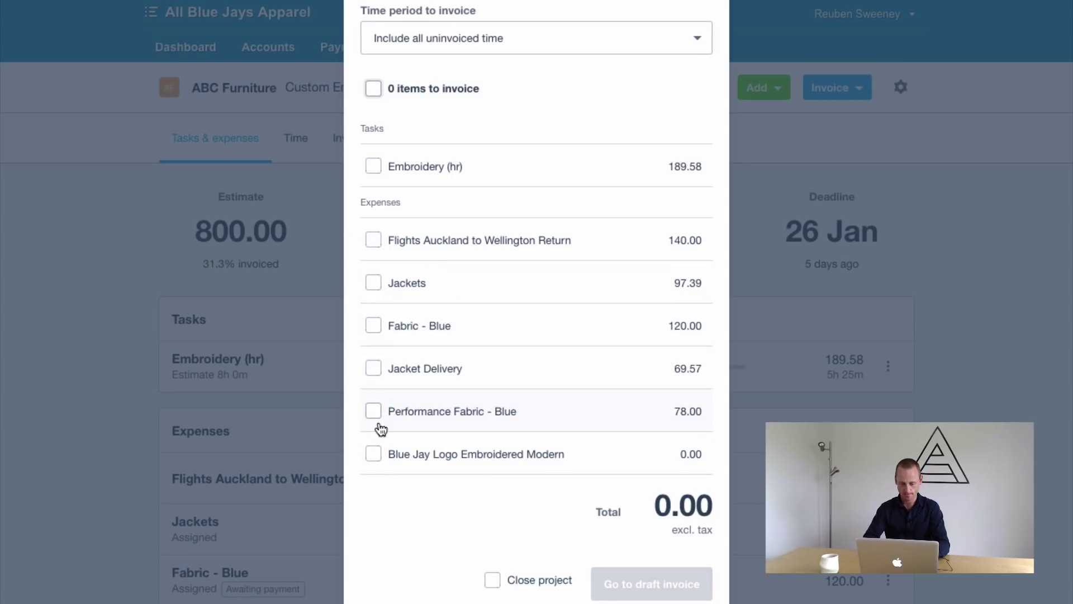
scroll(369, 439, down, 1)
click(371, 450)
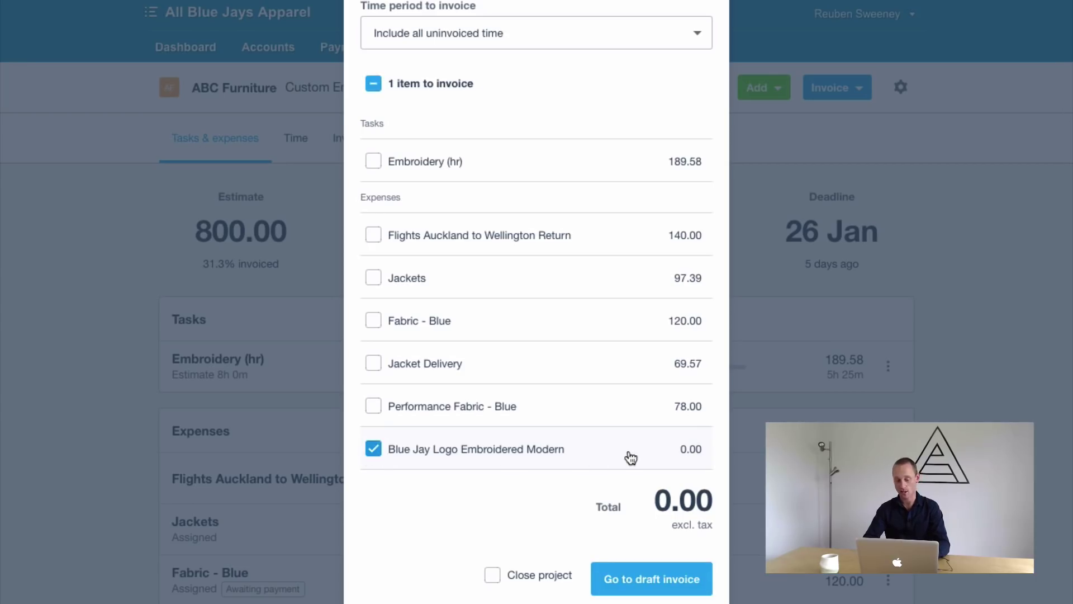
scroll(631, 458, down, 1)
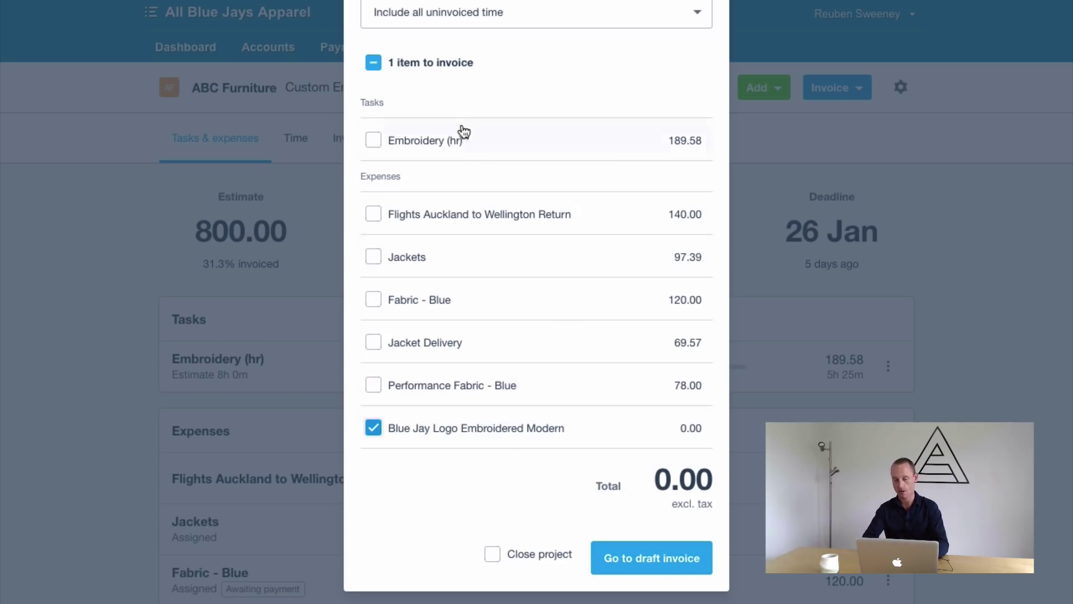
click(654, 569)
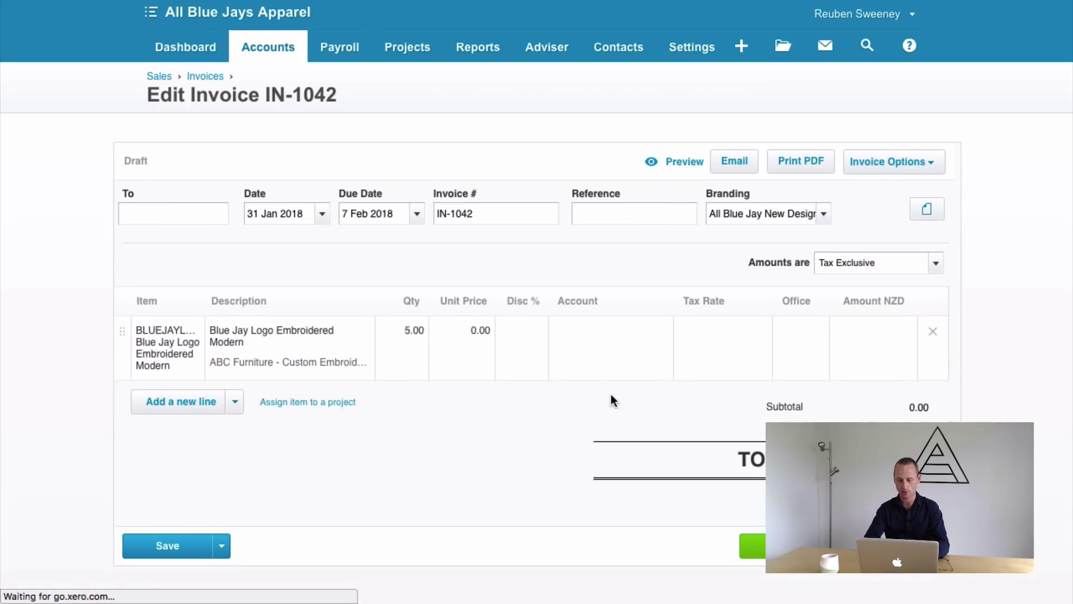
Code the logo invoice line to 200 - Direct Sales with 15% GST
click(594, 344)
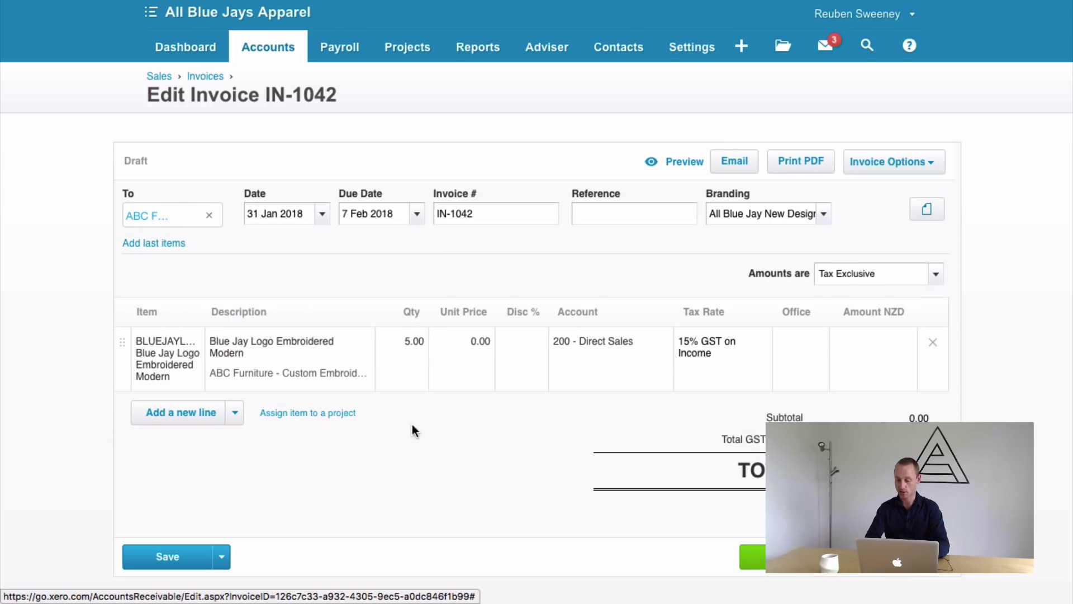
scroll(319, 420, down, 2)
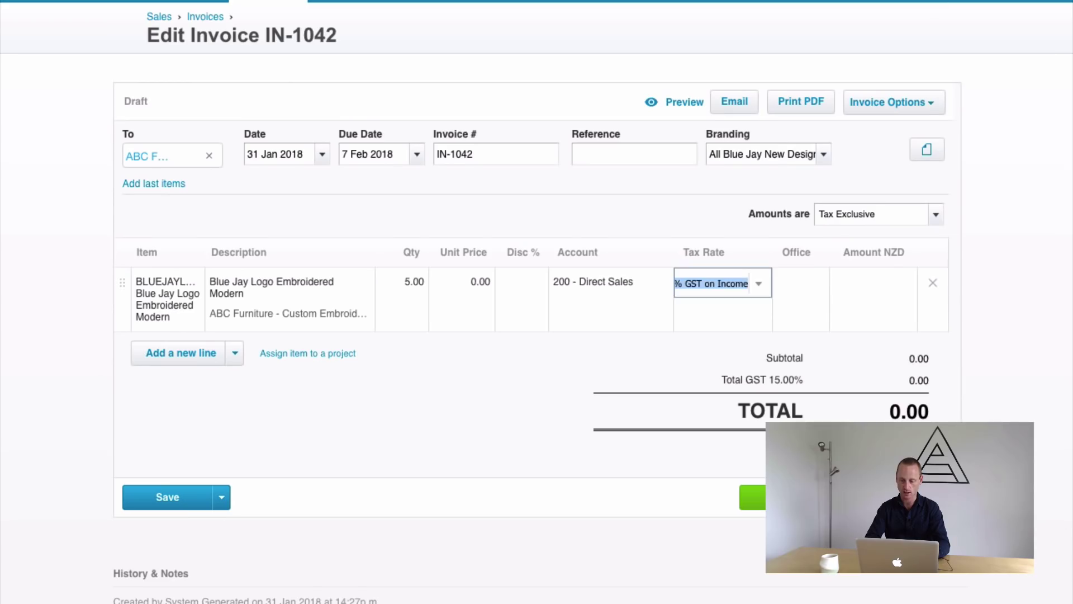
Commit the tax rate and approve zero-value invoice IN-1042
click(973, 147)
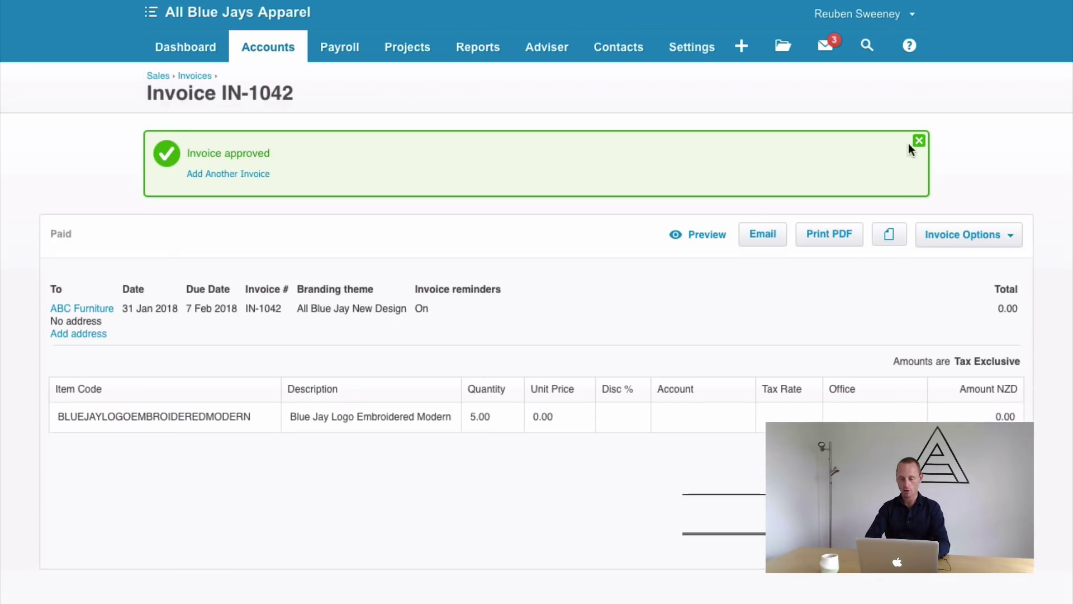
click(915, 142)
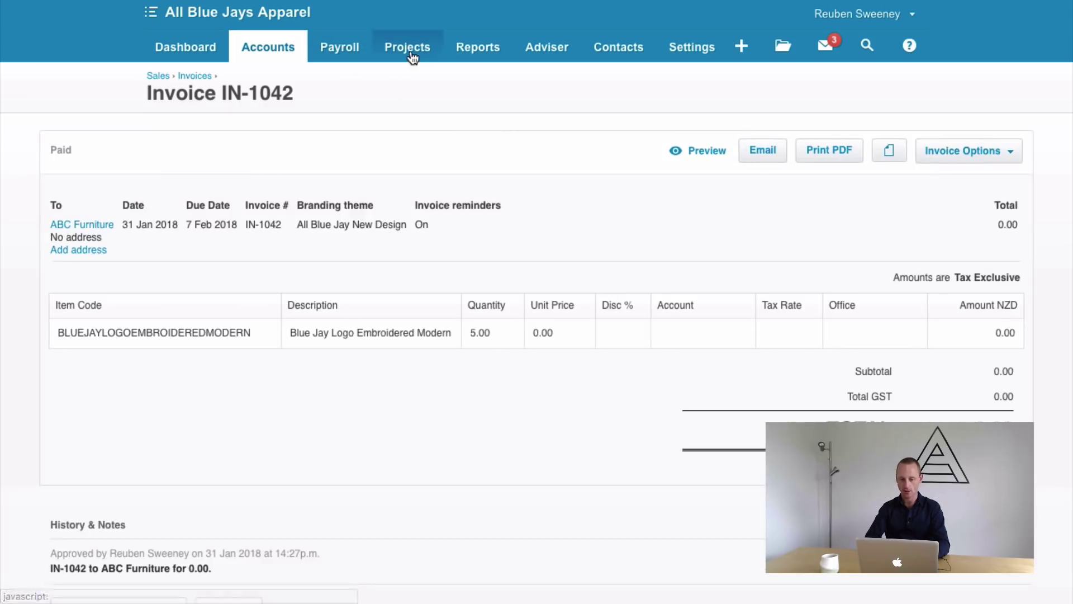
In the ABC Furniture project, start a new expense for Blue Jay Logo Embroidered Classic
click(410, 52)
click(410, 79)
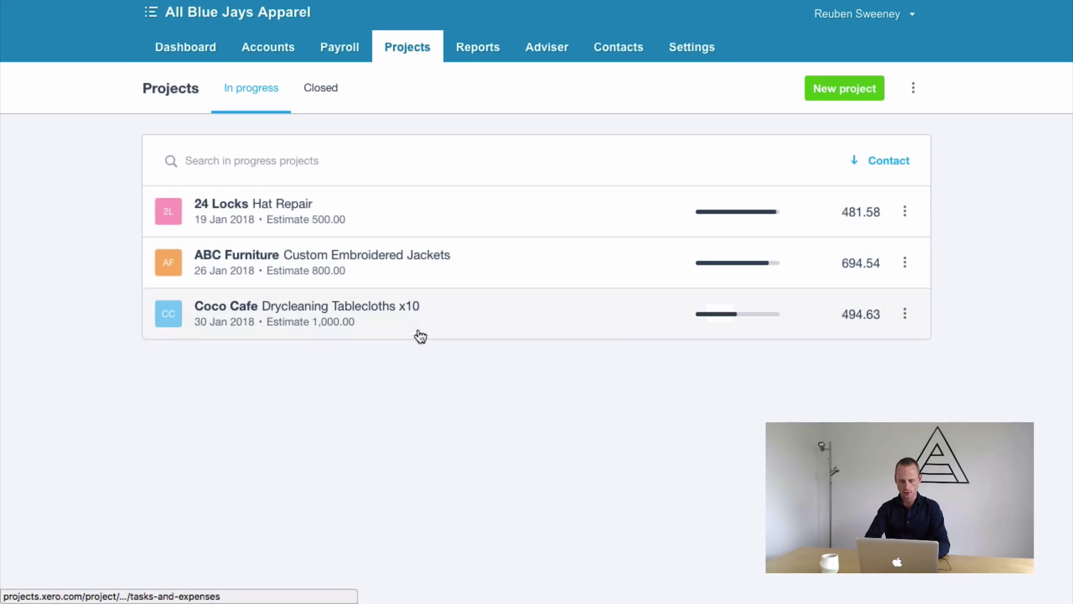
click(429, 271)
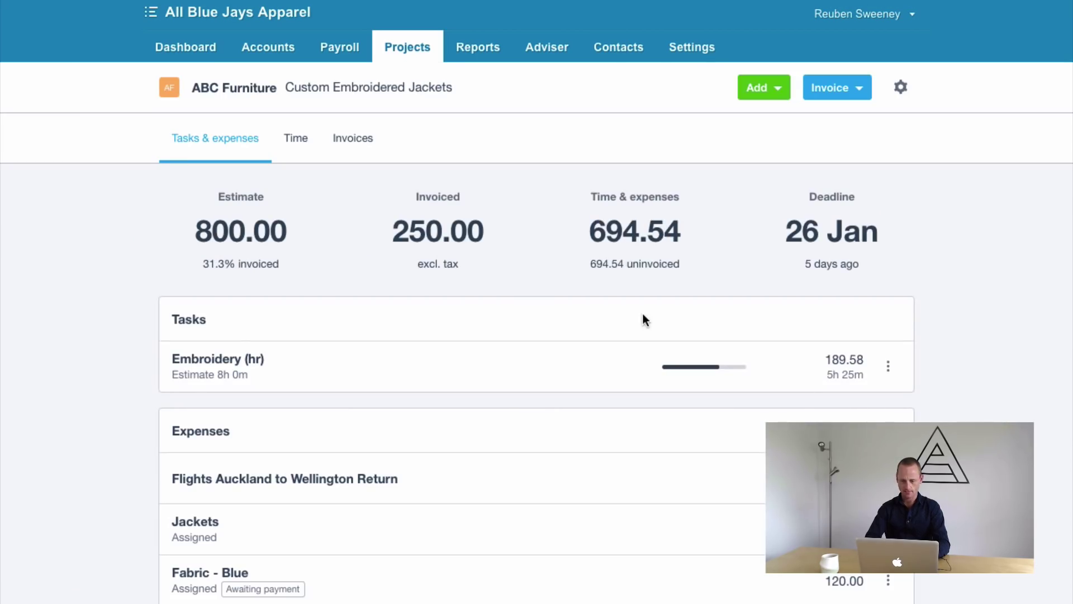
click(764, 87)
click(770, 164)
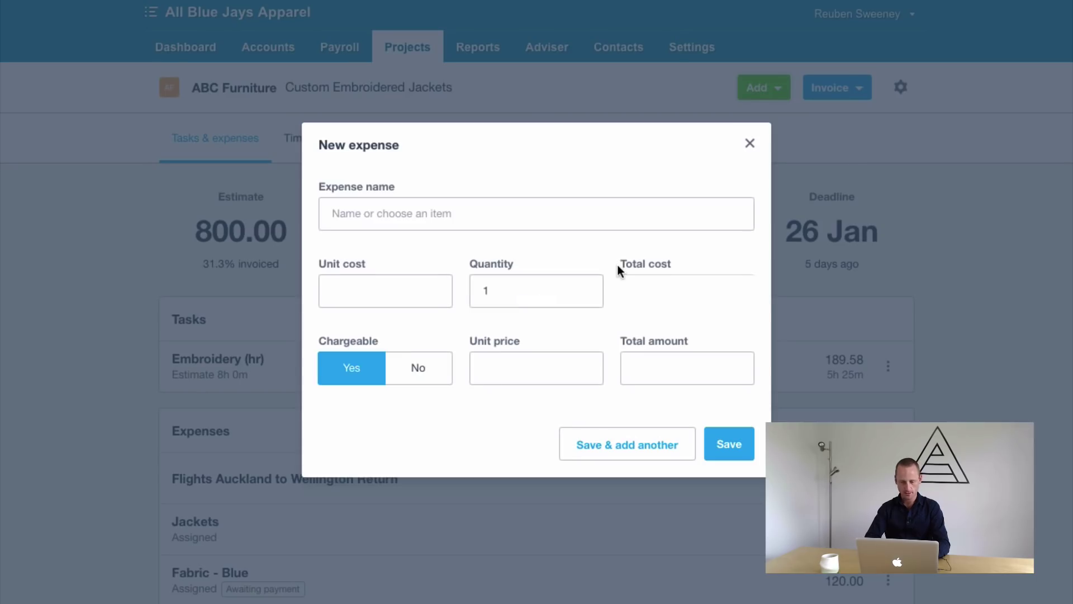
click(429, 218)
text(logo)
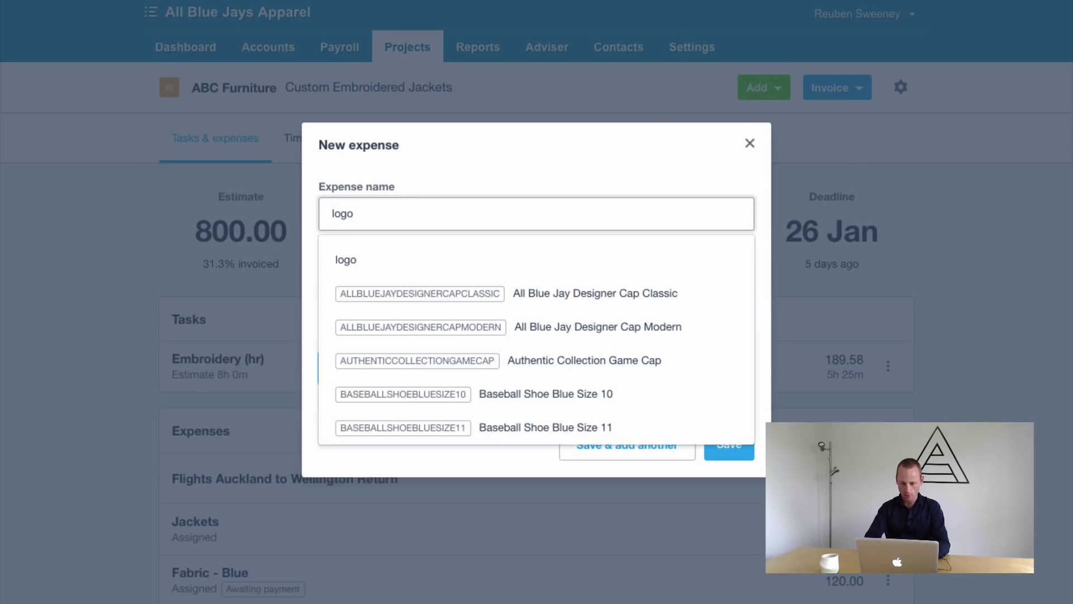
click(551, 292)
Set quantity 3 and unit price 10.00, totalling 30.00, and save the expense
click(531, 290)
text(3)
key(Tab)
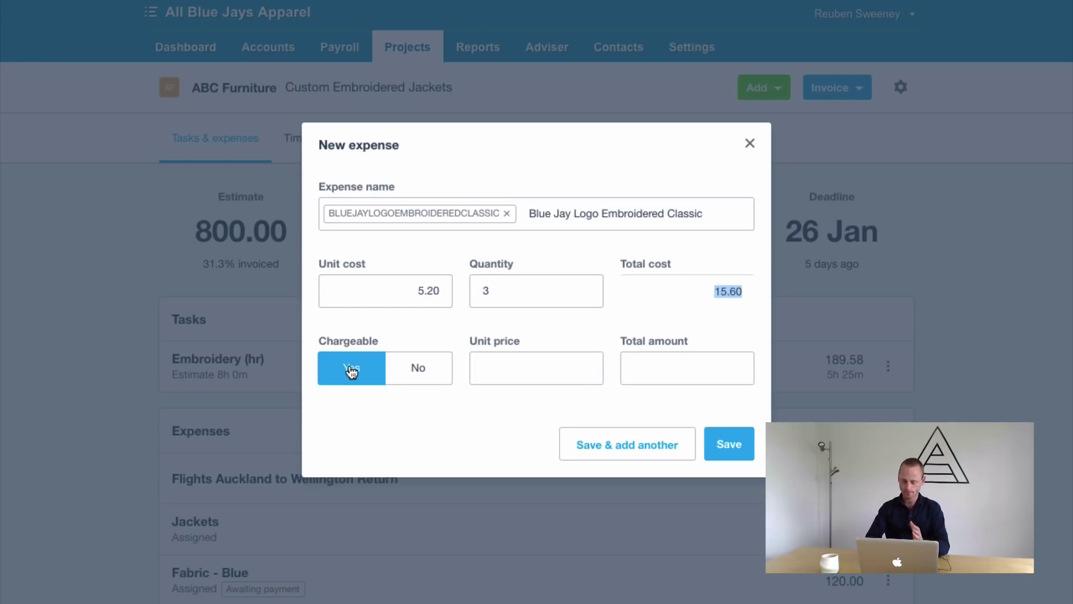
click(559, 358)
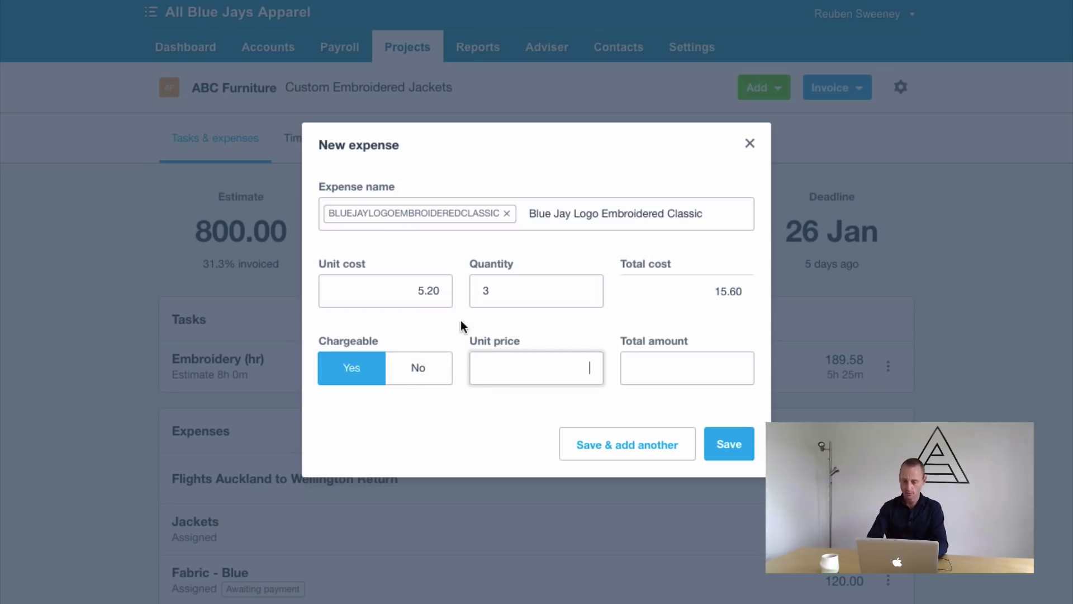
text(10)
key(Tab)
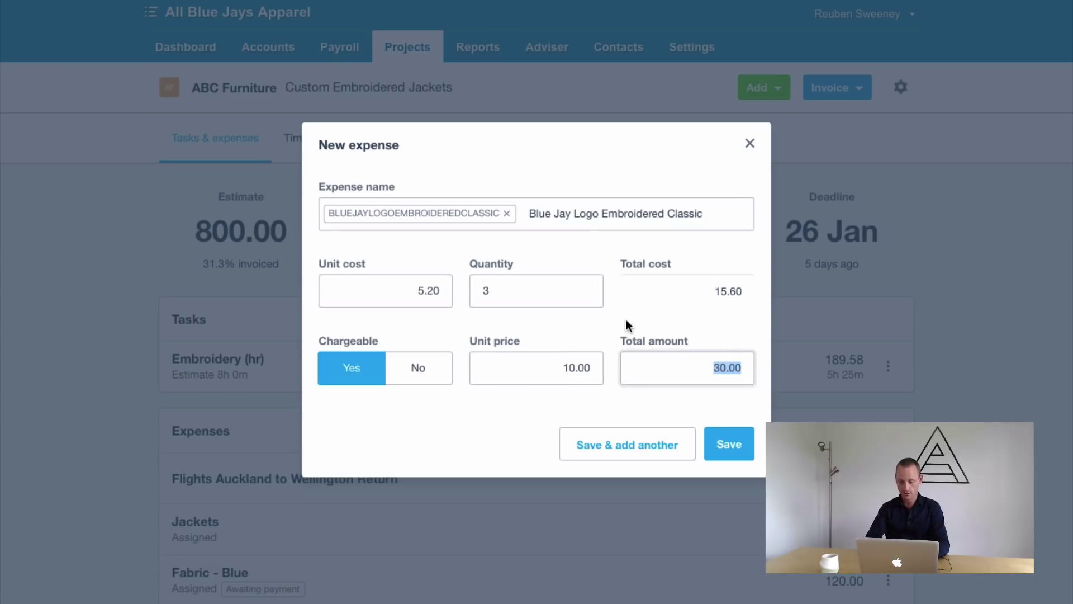
click(627, 322)
click(714, 367)
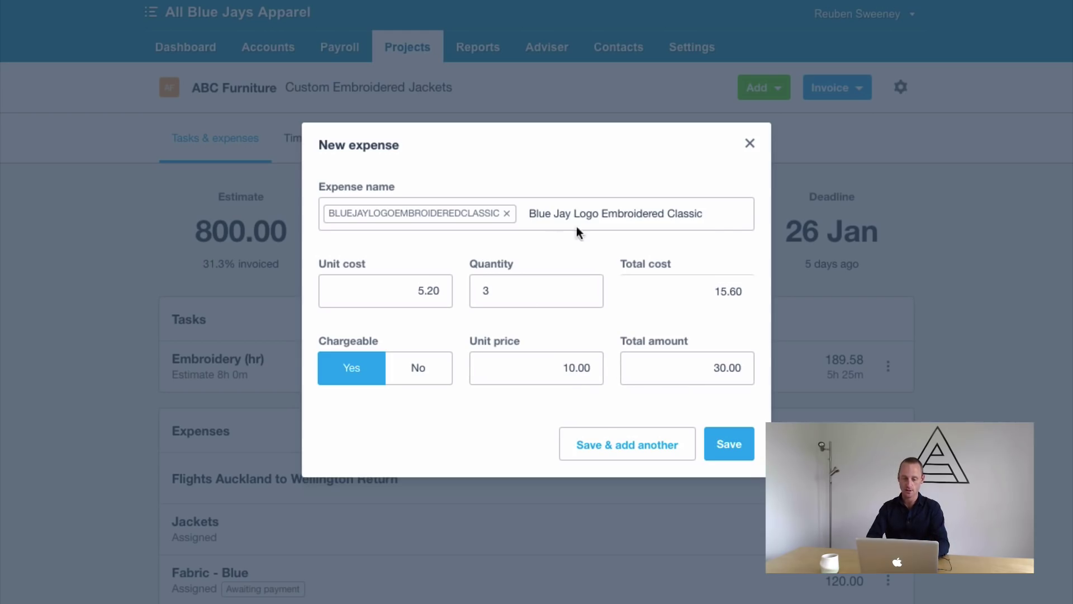
click(719, 439)
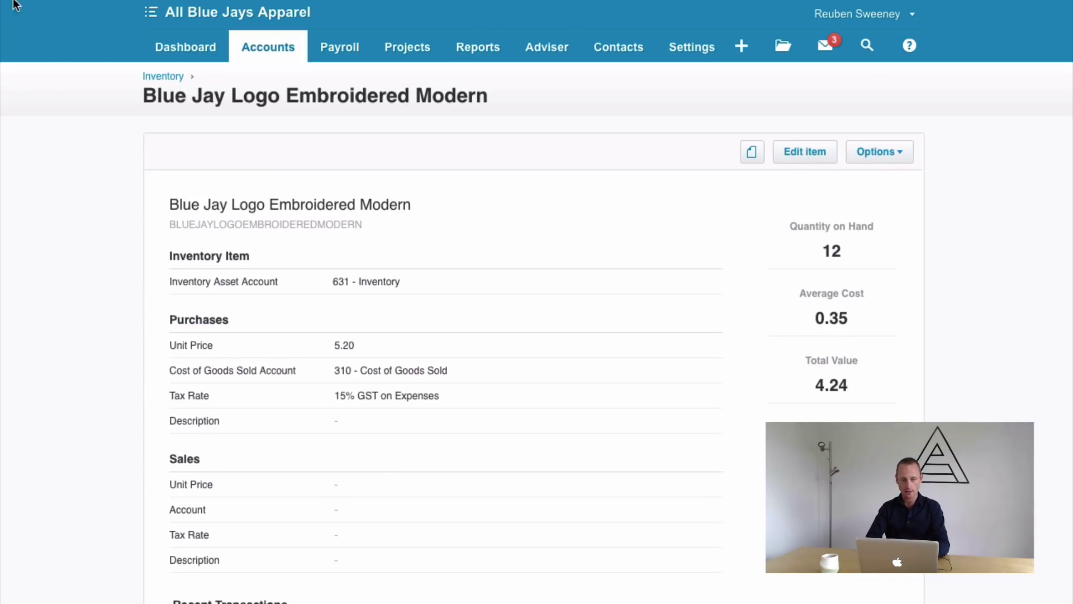
Filter the full inventory list to items matching 'logo'
click(162, 76)
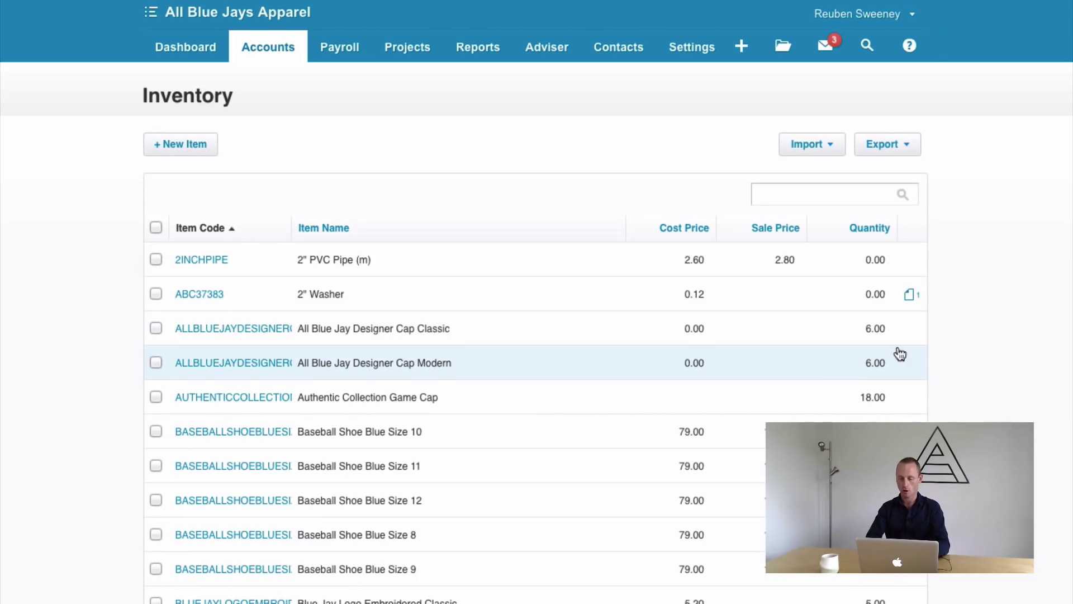
click(776, 190)
text(logo)
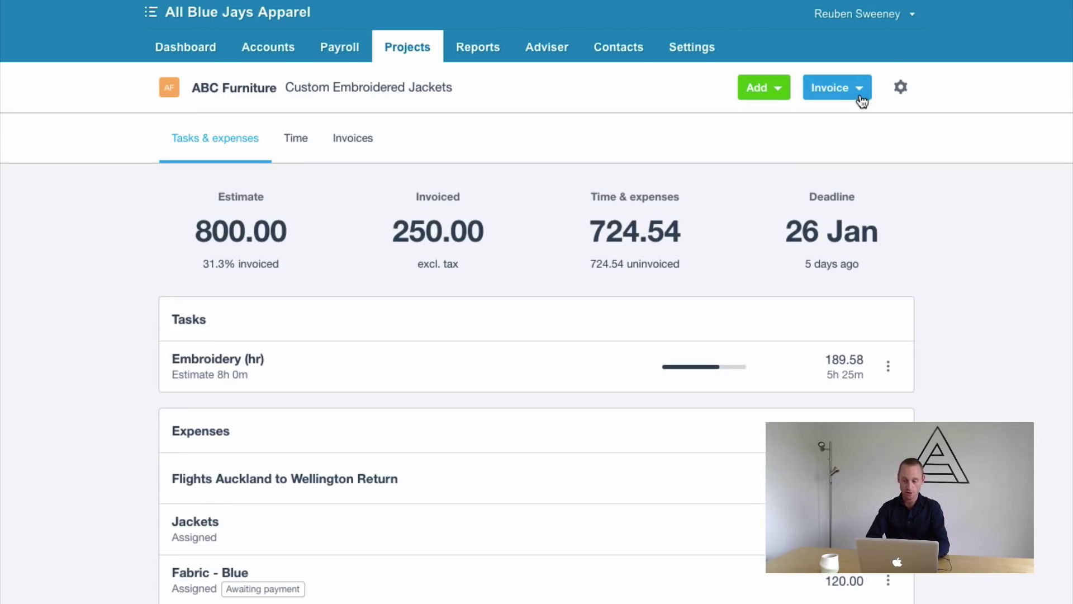
Invoice tasks & expenses, unticking Flights, Jackets, Fabric - Blue, Jacket Delivery and Performance Fabric - Blue
click(861, 100)
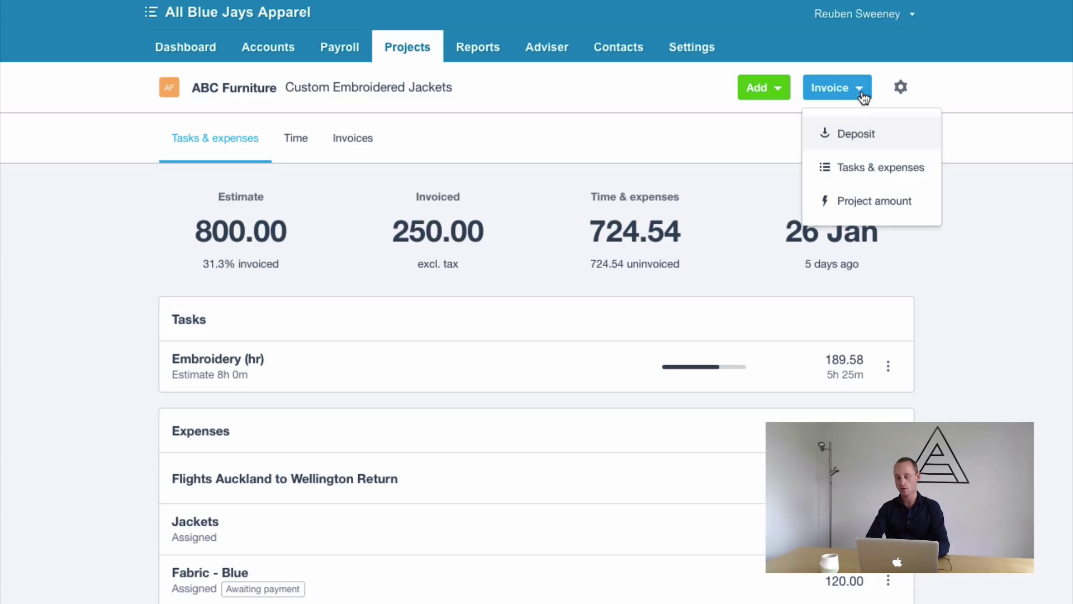
click(842, 173)
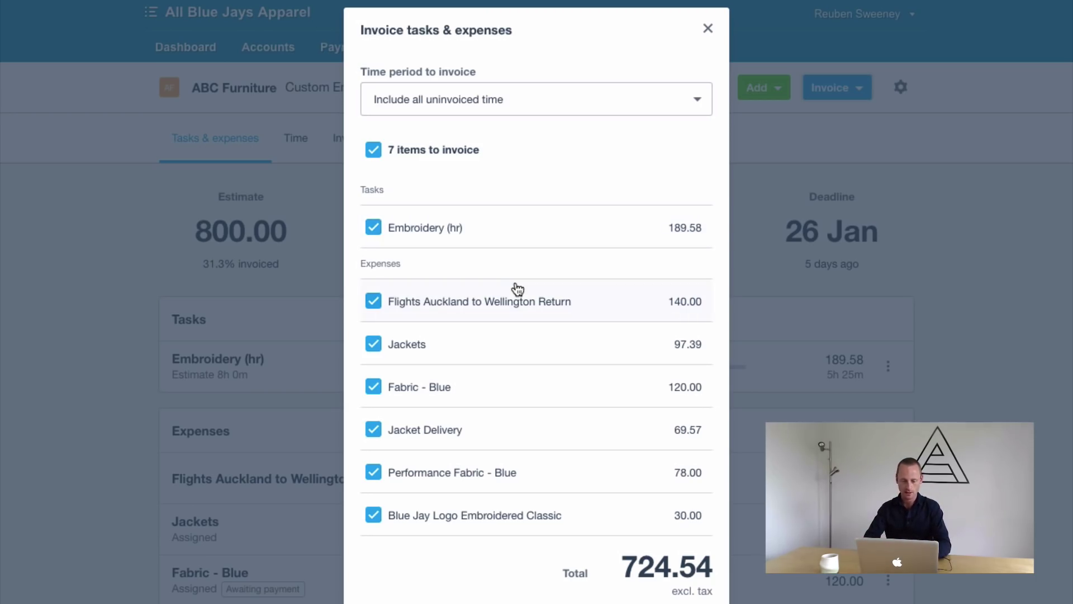
click(374, 301)
click(374, 344)
click(374, 387)
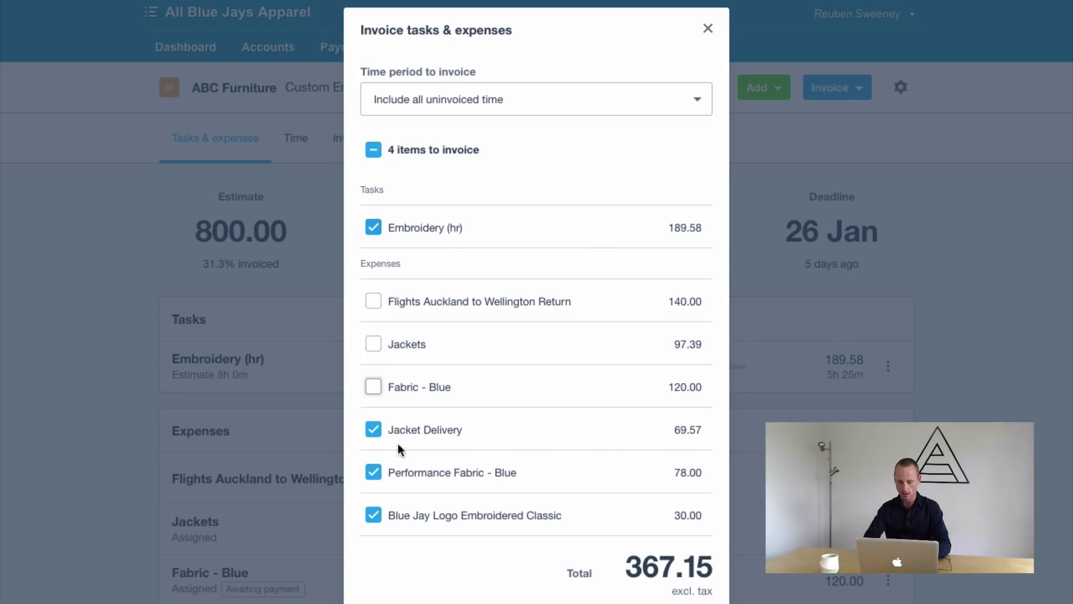
click(373, 430)
click(374, 472)
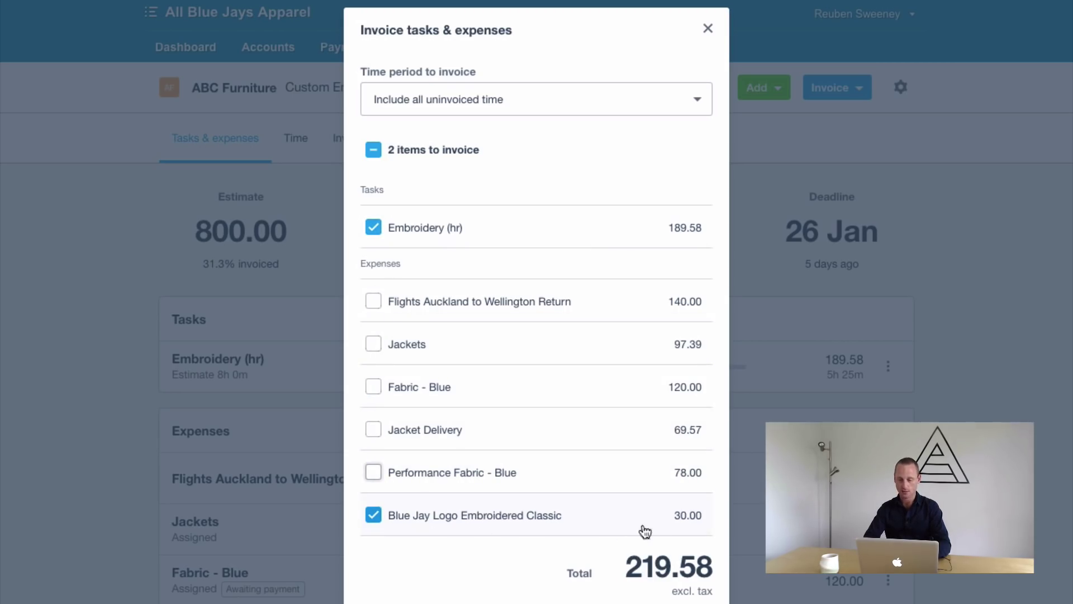
scroll(658, 532, down, 3)
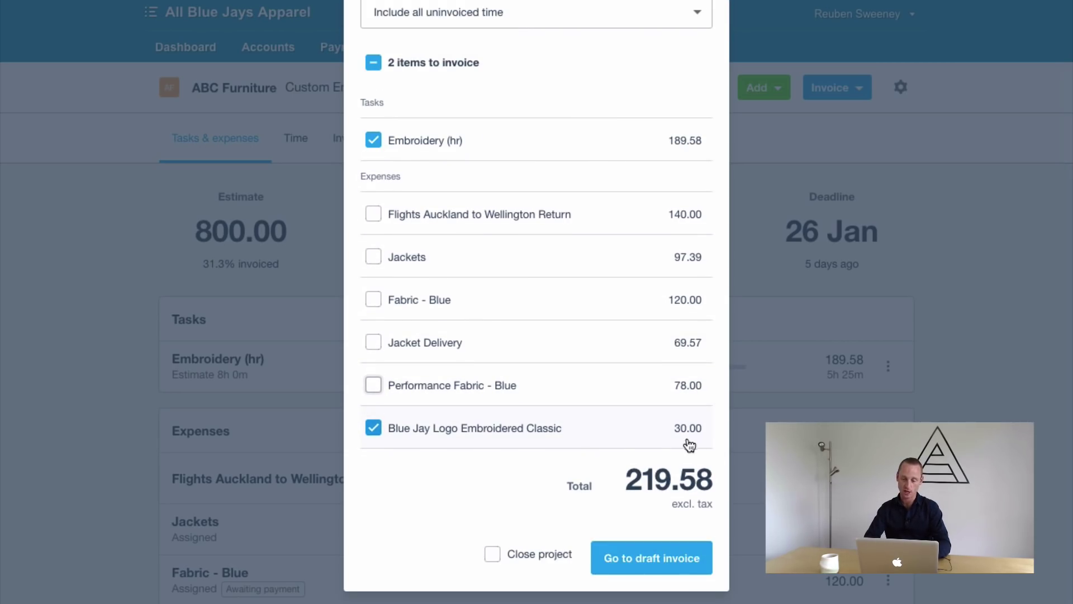
Create draft invoice IN-1043, code the logo line to 200 - Direct Sales at 15% GST, and print it as PDF
click(636, 558)
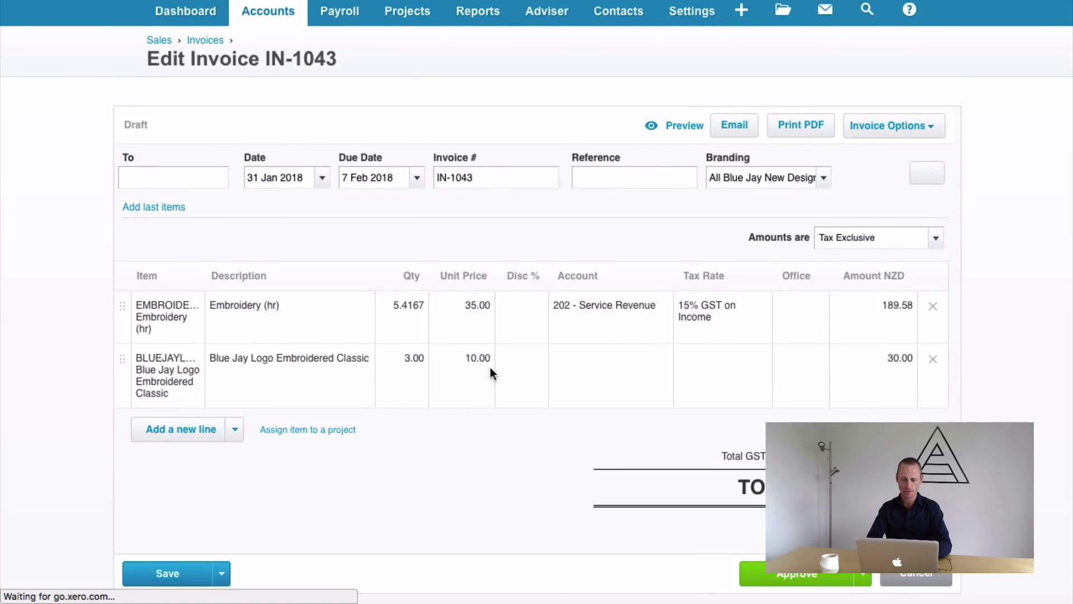
click(645, 371)
key(Tab)
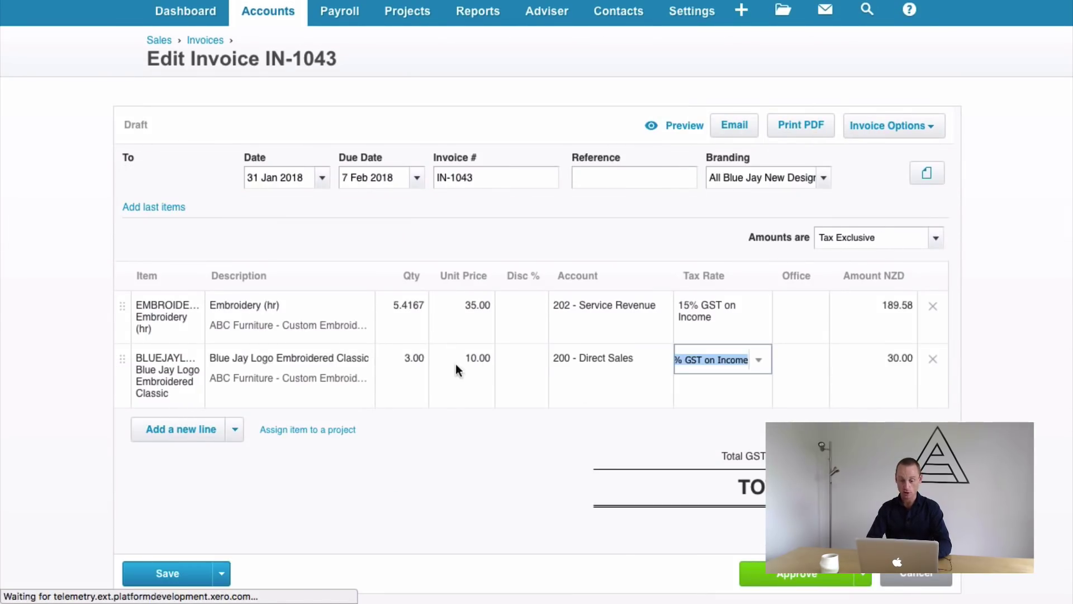
click(1030, 364)
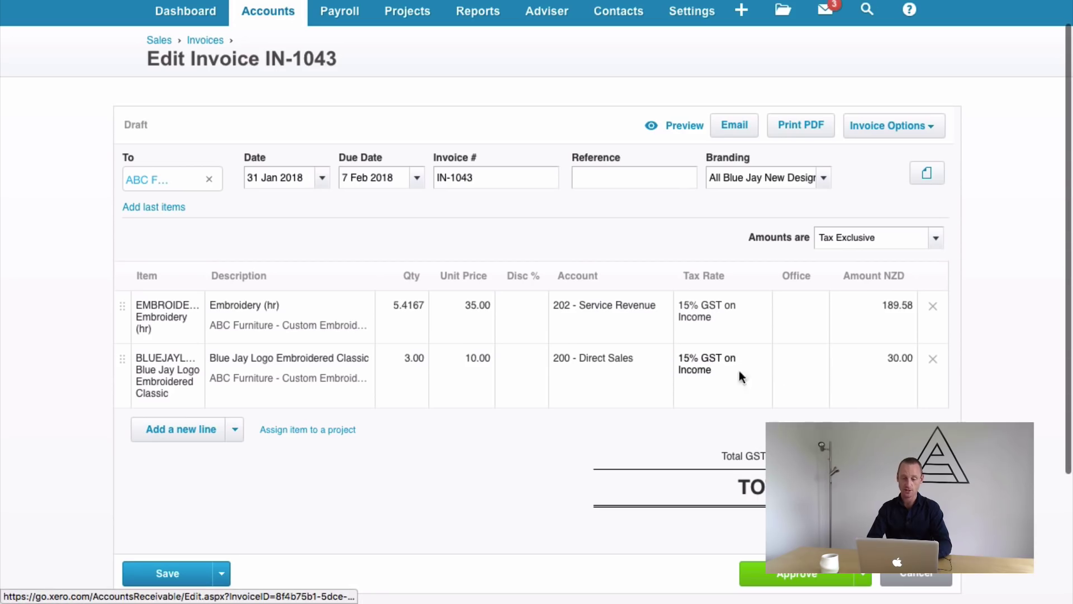
click(792, 129)
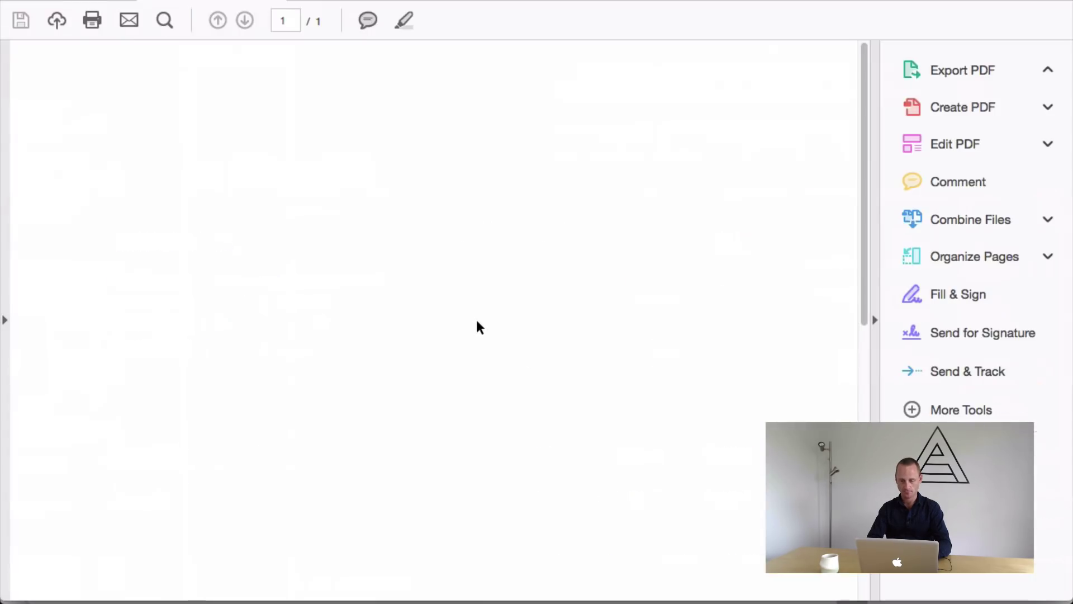
Review the IN-1043 PDF, highlighting the Blue Jay Logo line charged at 30.00 toward the 248.02 total
scroll(476, 319, down, 3)
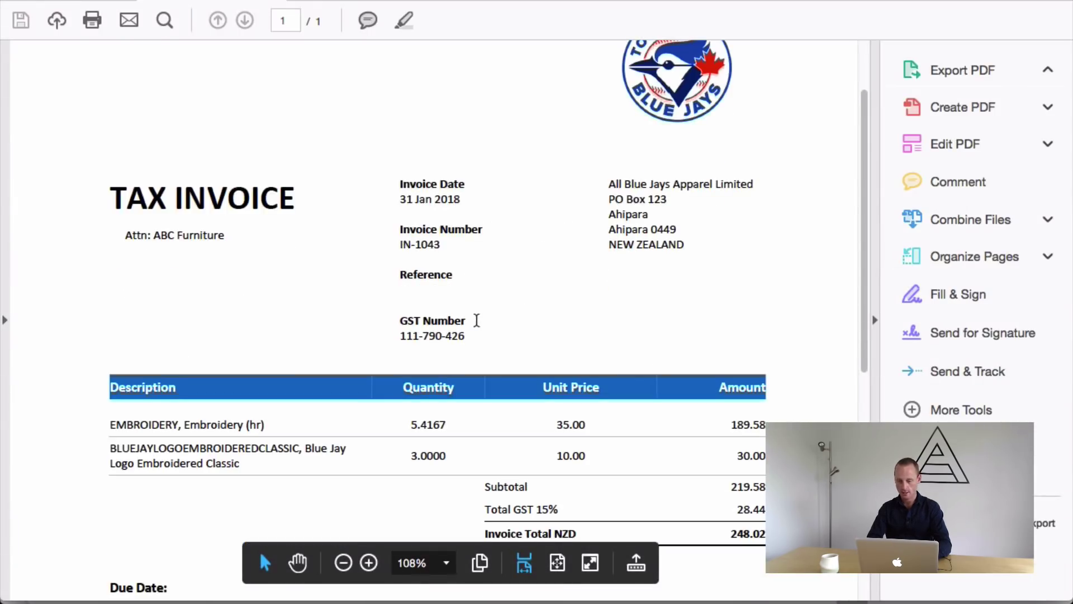
scroll(531, 196, down, 1)
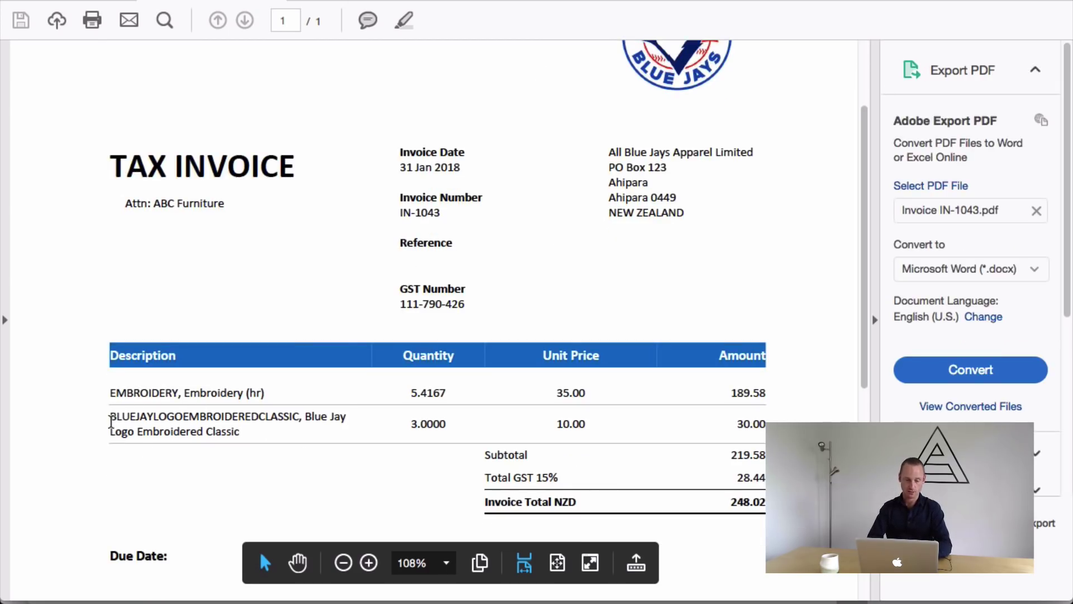
drag(111, 419, 733, 422)
scroll(732, 422, up, 1)
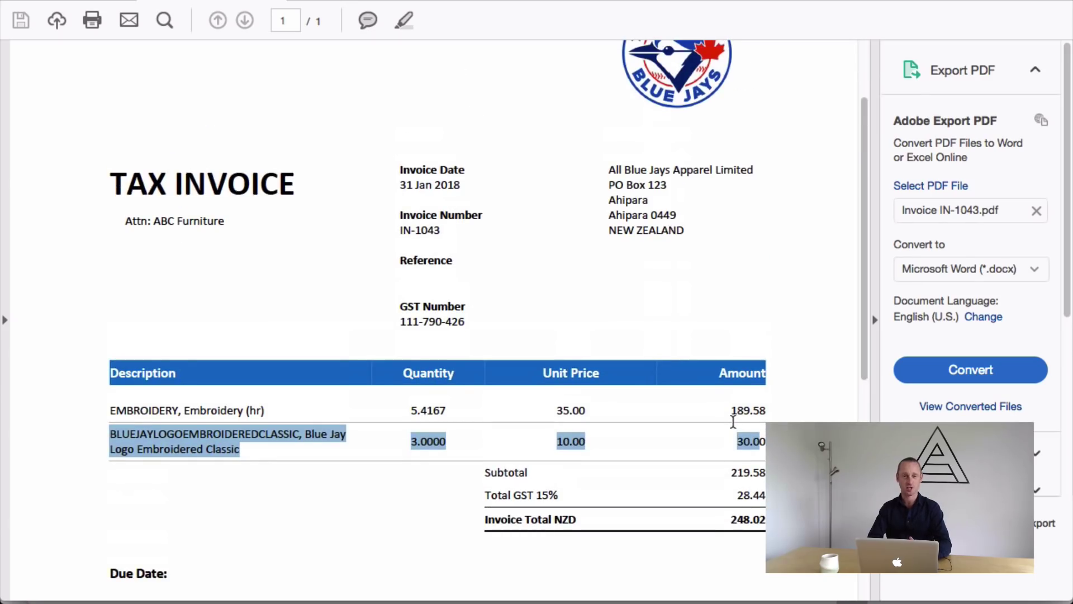